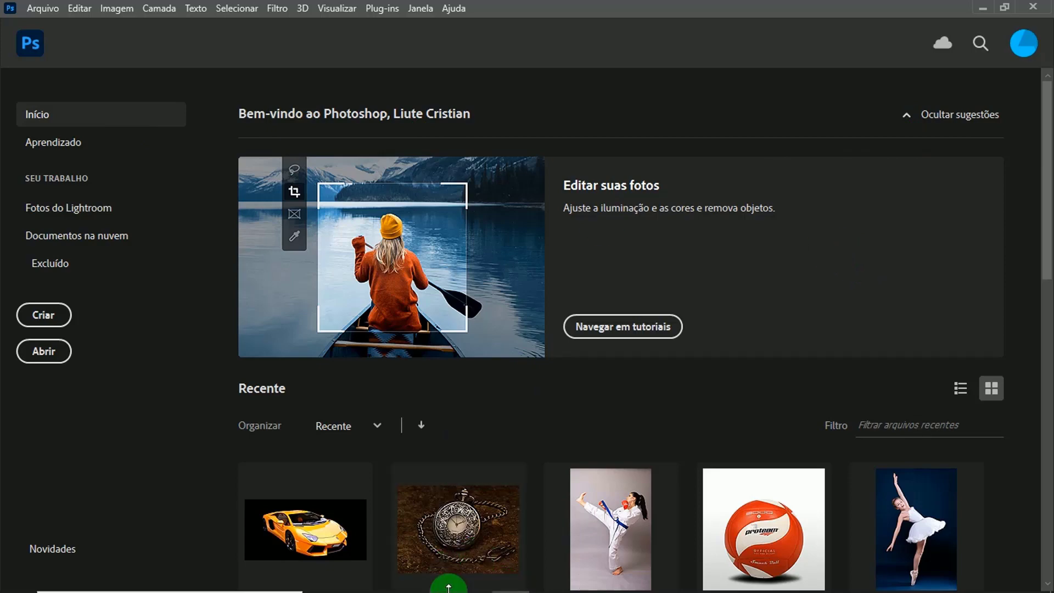
# Step: Drag the ballet-3139870 photo from the project folder in File Explorer into Photoshop
pyautogui.click(435, 580)
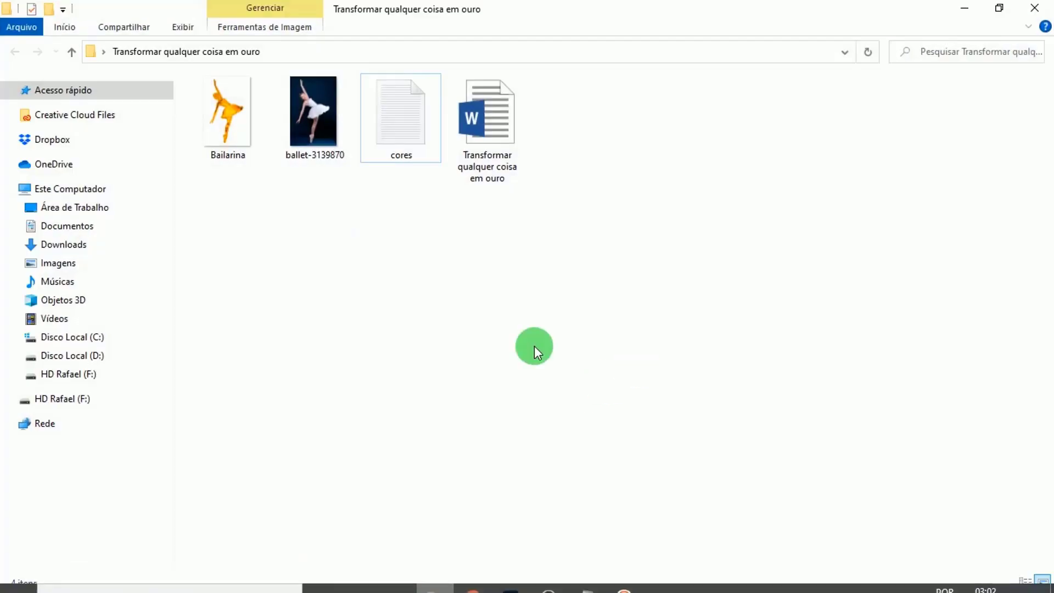
pyautogui.moveTo(312, 104)
pyautogui.mouseDown()
pyautogui.moveTo(752, 583)
pyautogui.moveTo(510, 586)
pyautogui.moveTo(726, 399)
pyautogui.mouseUp()
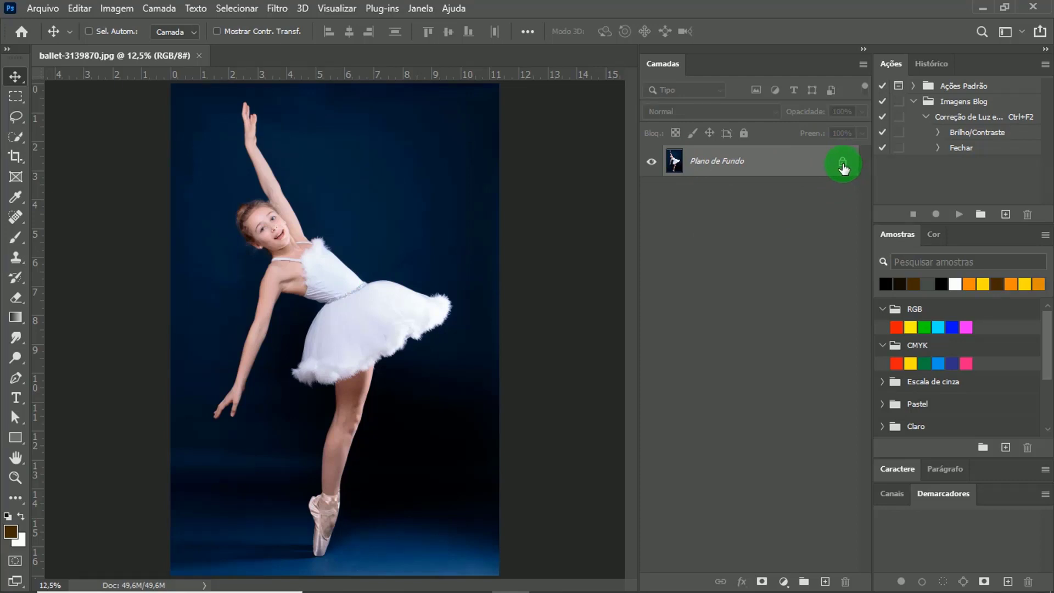
# Step: Unlock the photo layer and add a 000000 black Cor sólida fill layer below Camada 0
pyautogui.click(842, 164)
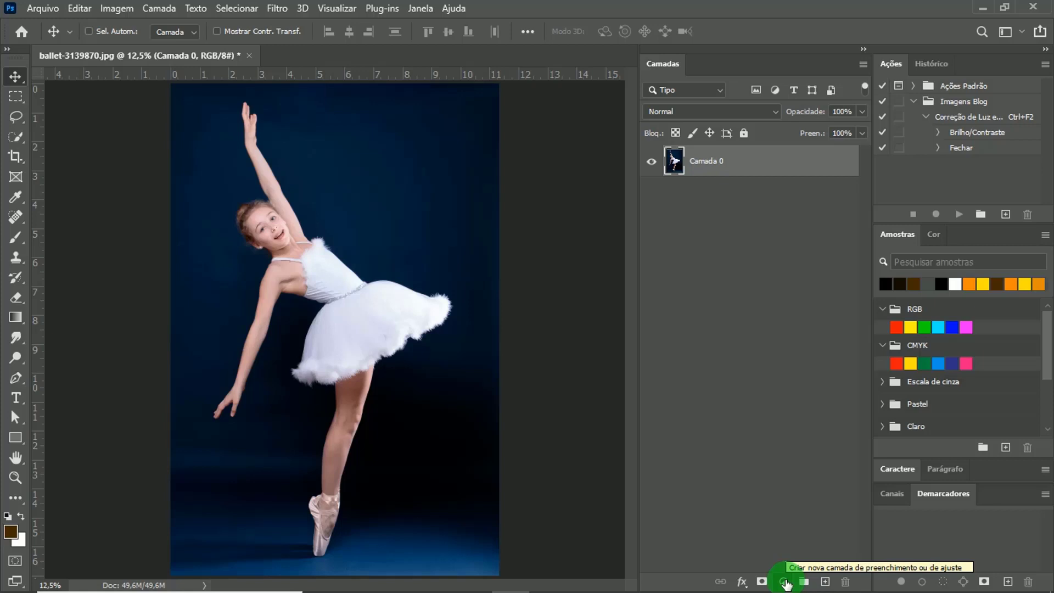
pyautogui.click(783, 581)
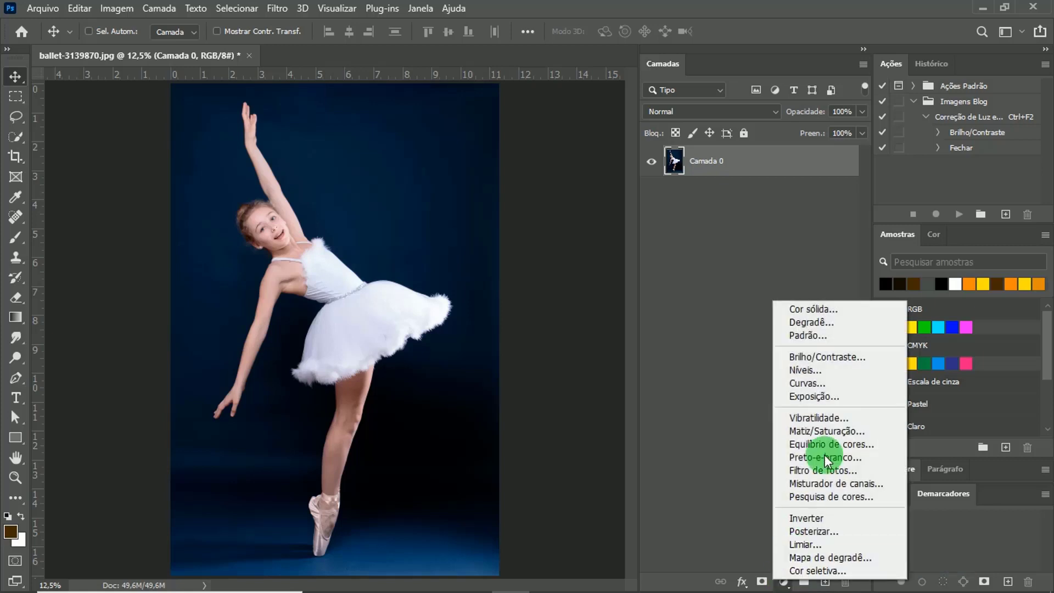
pyautogui.click(844, 310)
pyautogui.moveTo(736, 247); pyautogui.dragTo(616, 353)
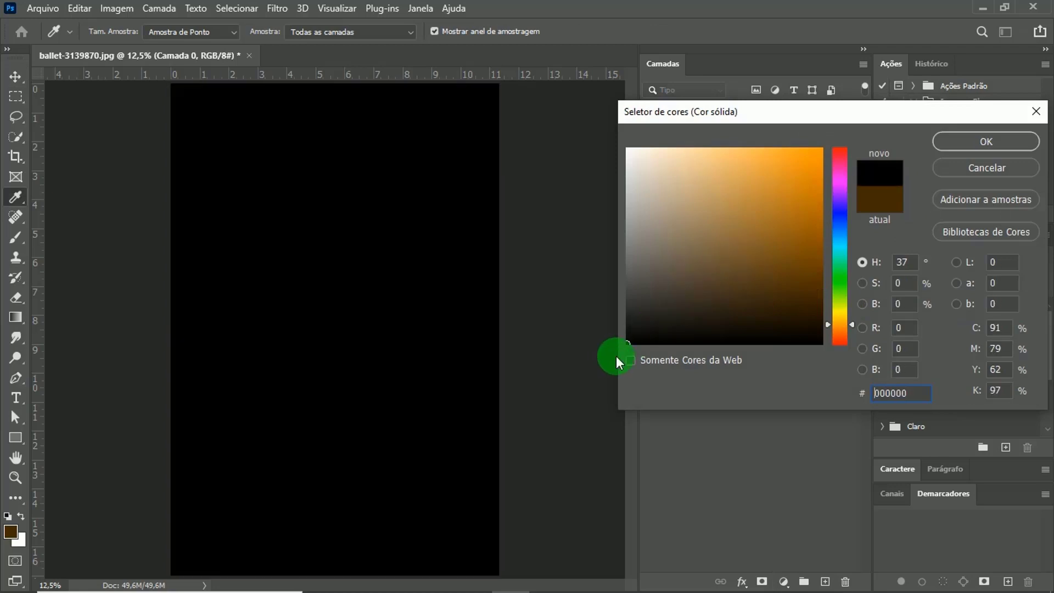
pyautogui.click(974, 143)
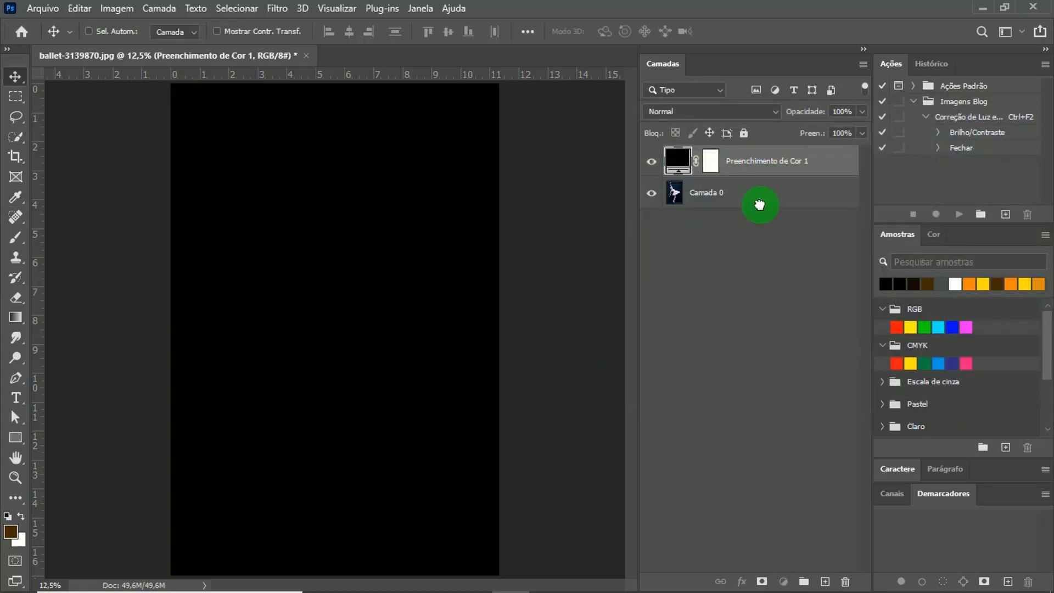
pyautogui.moveTo(764, 161); pyautogui.dragTo(759, 207)
pyautogui.click(709, 164)
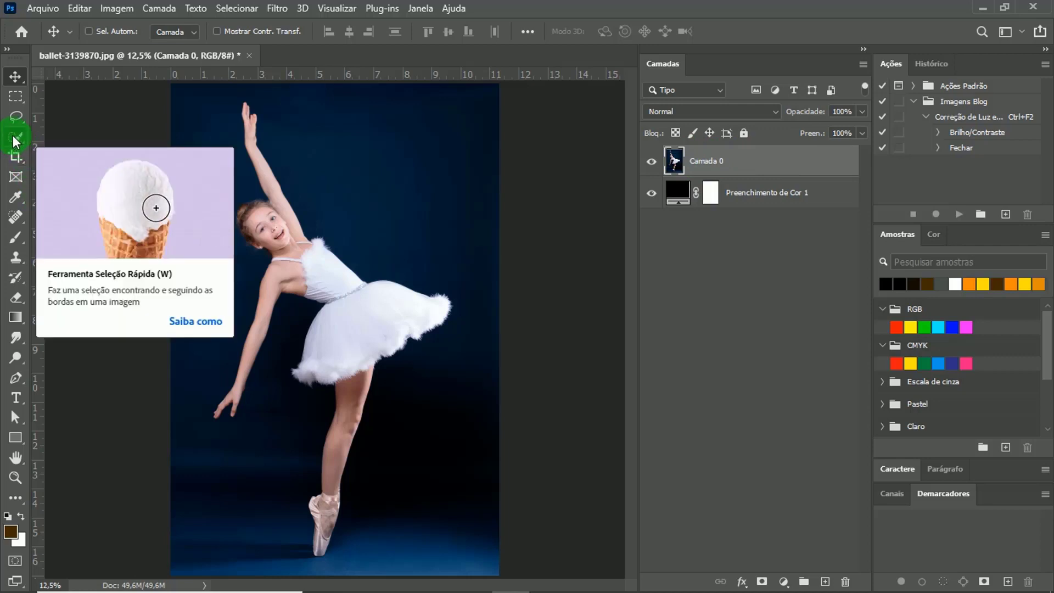
# Step: Select the ballerina with Selecionar assunto, mask out the backdrop, and apply the layer mask
pyautogui.click(15, 137)
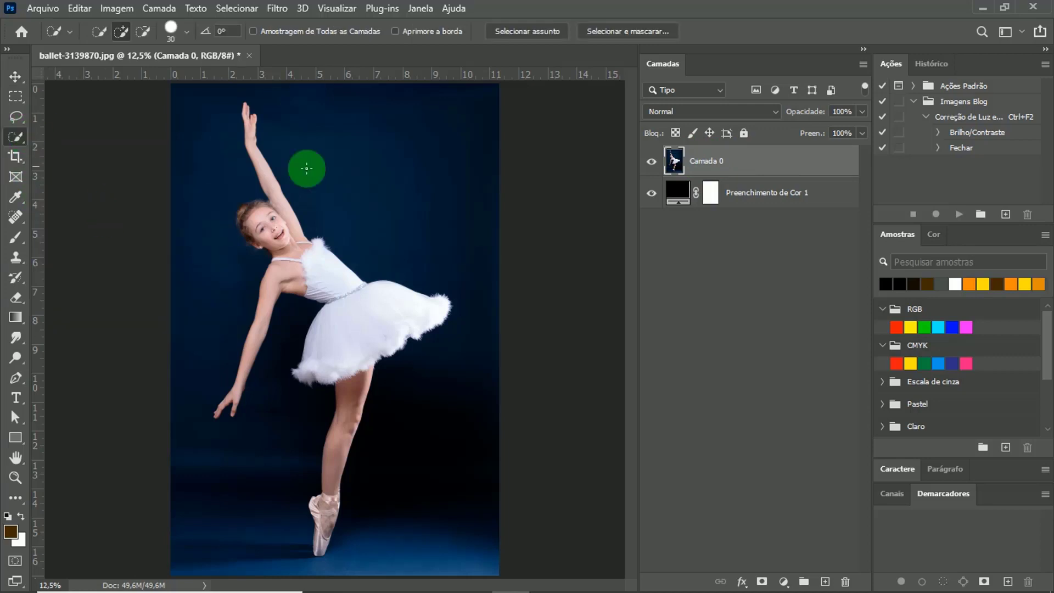
pyautogui.click(521, 34)
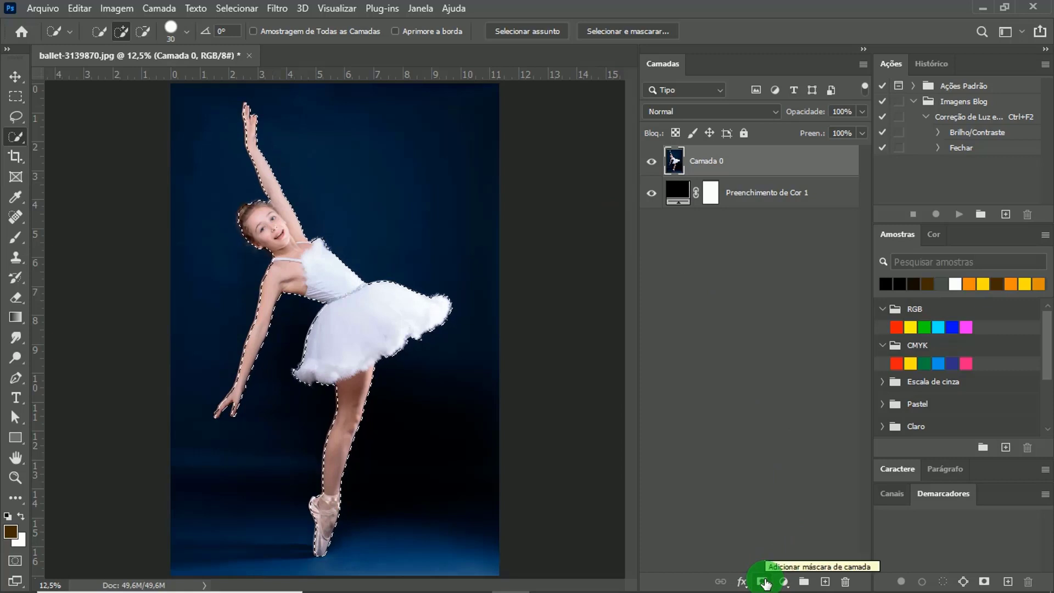
pyautogui.click(763, 580)
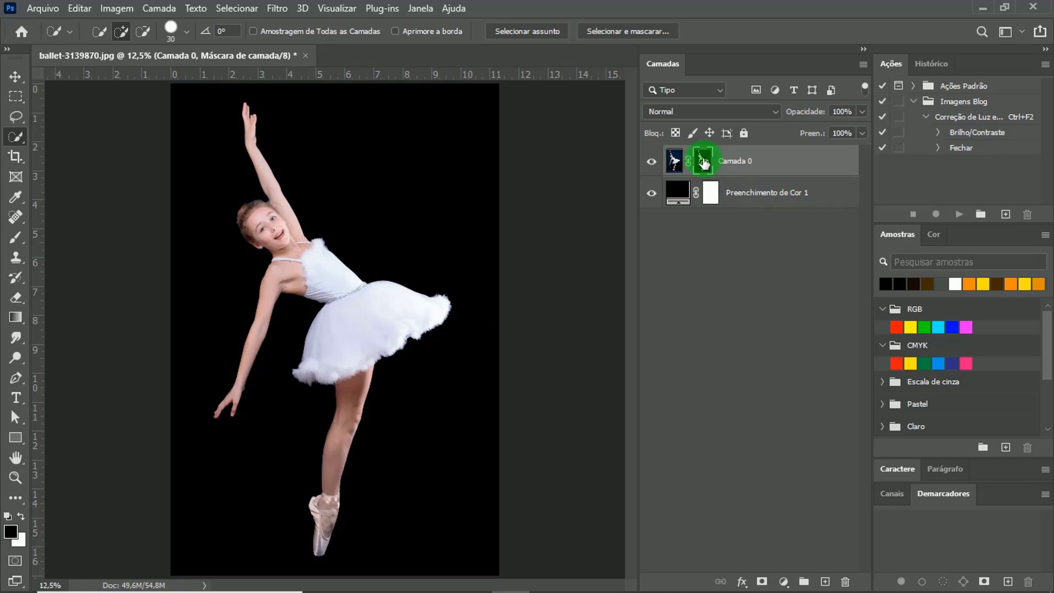
pyautogui.rightClick(703, 163)
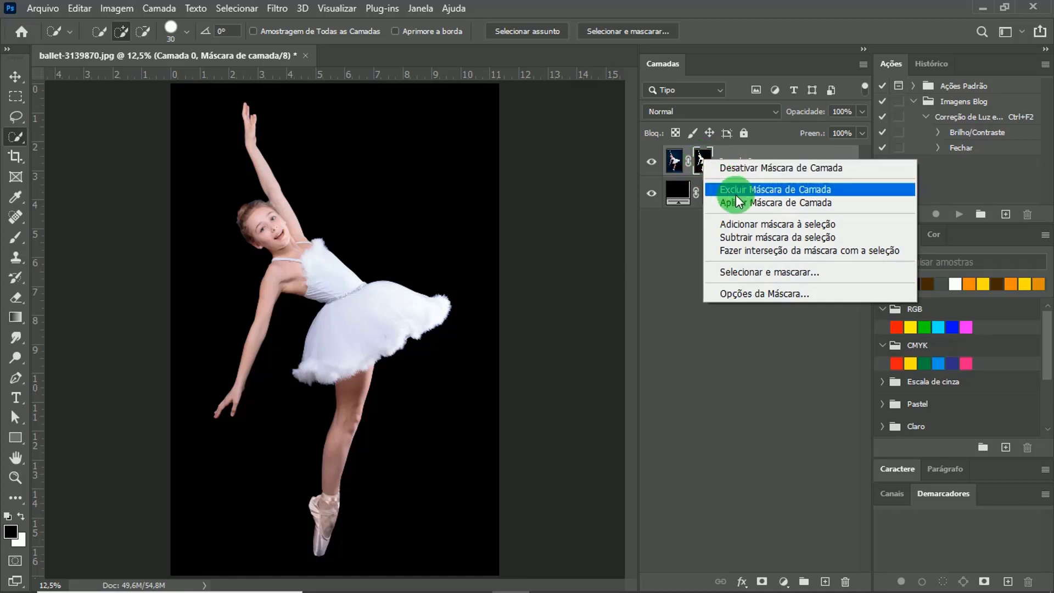
pyautogui.click(779, 203)
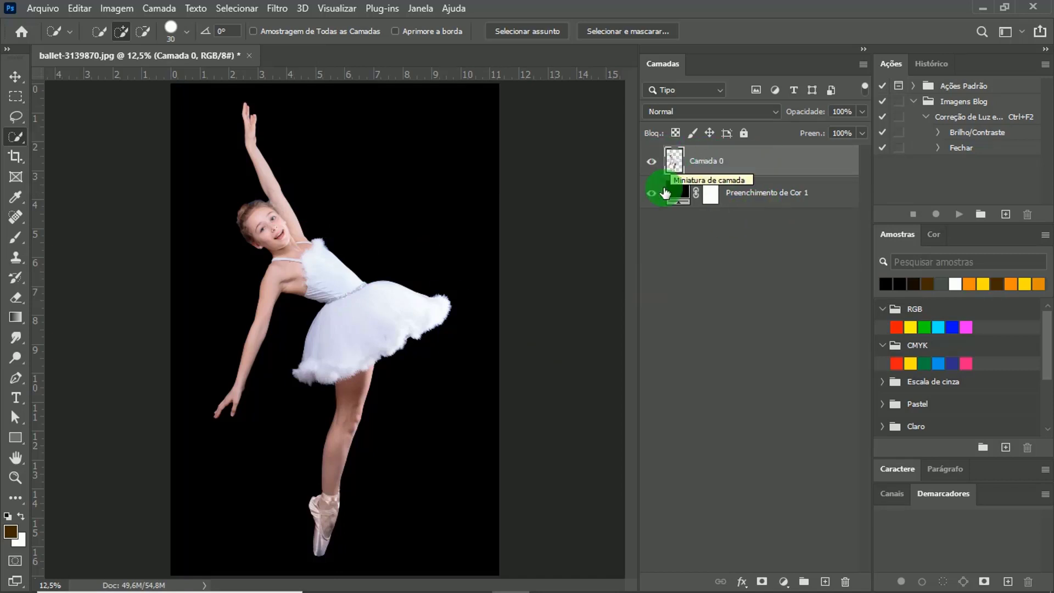
# Step: Check the cut-out against the black fill, then desaturate the dancer with Remover saturação
pyautogui.click(651, 193)
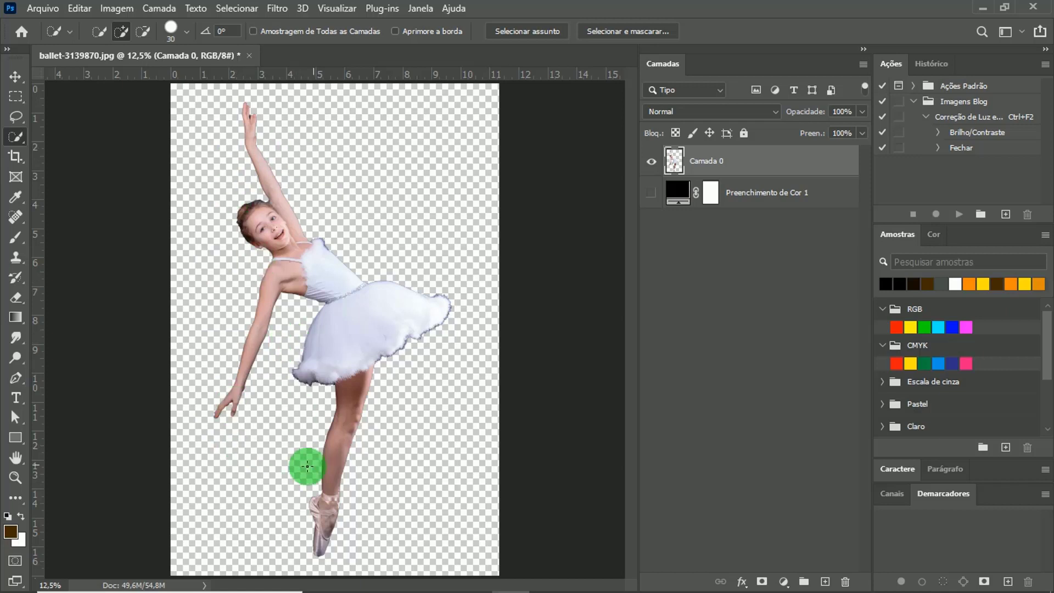
pyautogui.click(650, 192)
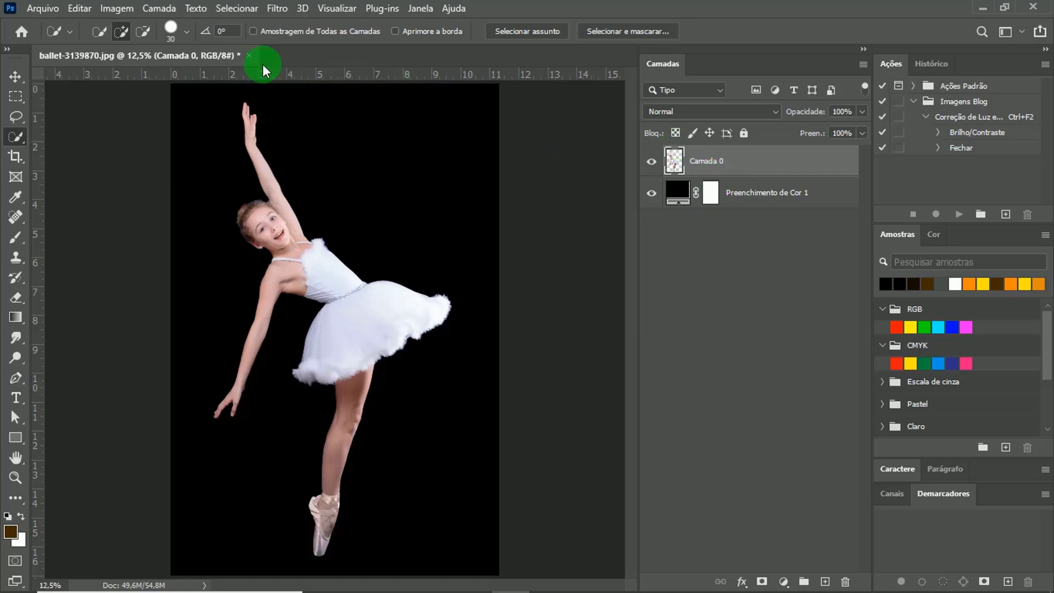
pyautogui.click(116, 9)
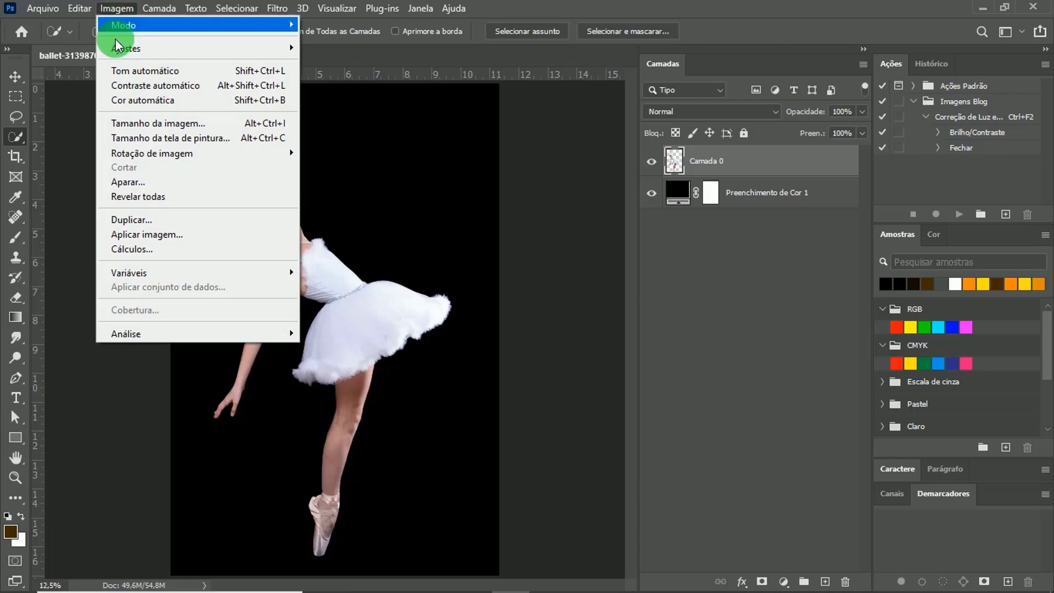
pyautogui.moveTo(127, 48)
pyautogui.click(351, 345)
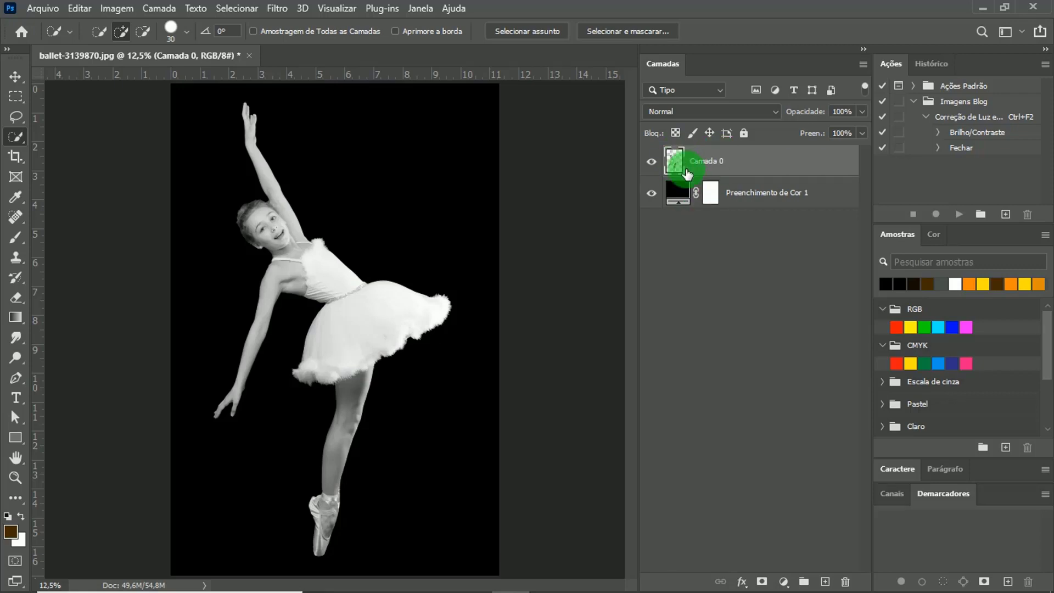
# Step: Duplicate the dancer, blend the copy in Diferença, invert the original, and merge both layers
pyautogui.hotkey('ctrl', 'j')
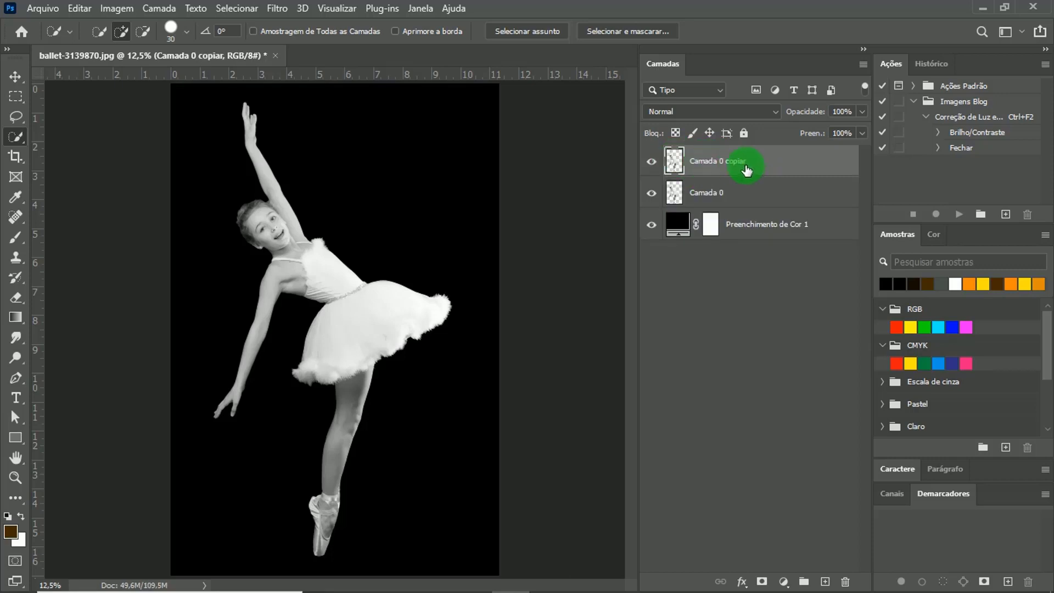
pyautogui.click(696, 110)
pyautogui.click(681, 391)
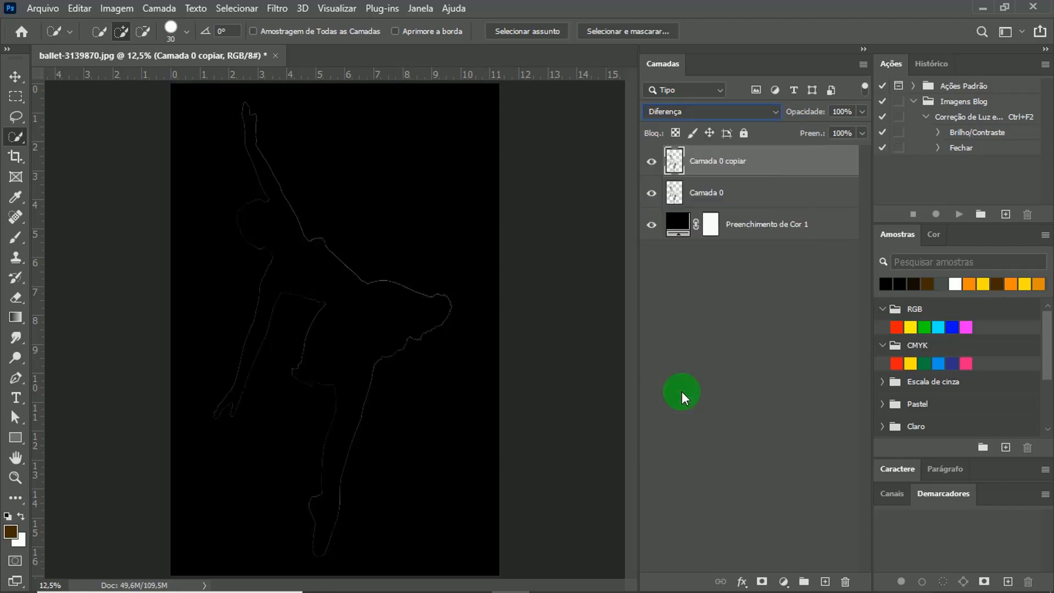
pyautogui.click(698, 198)
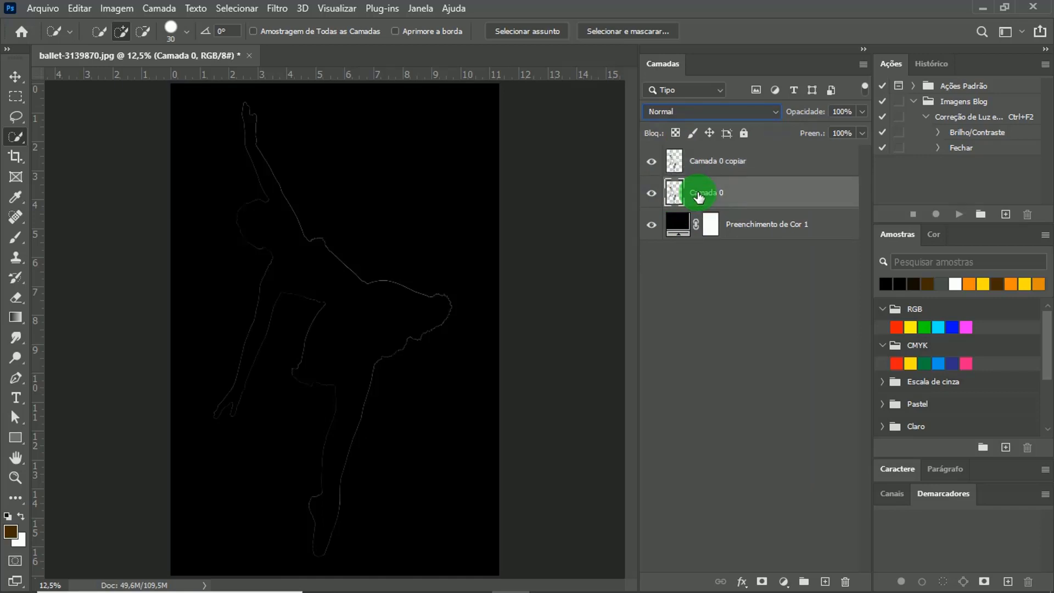
pyautogui.hotkey('ctrl', 'z')
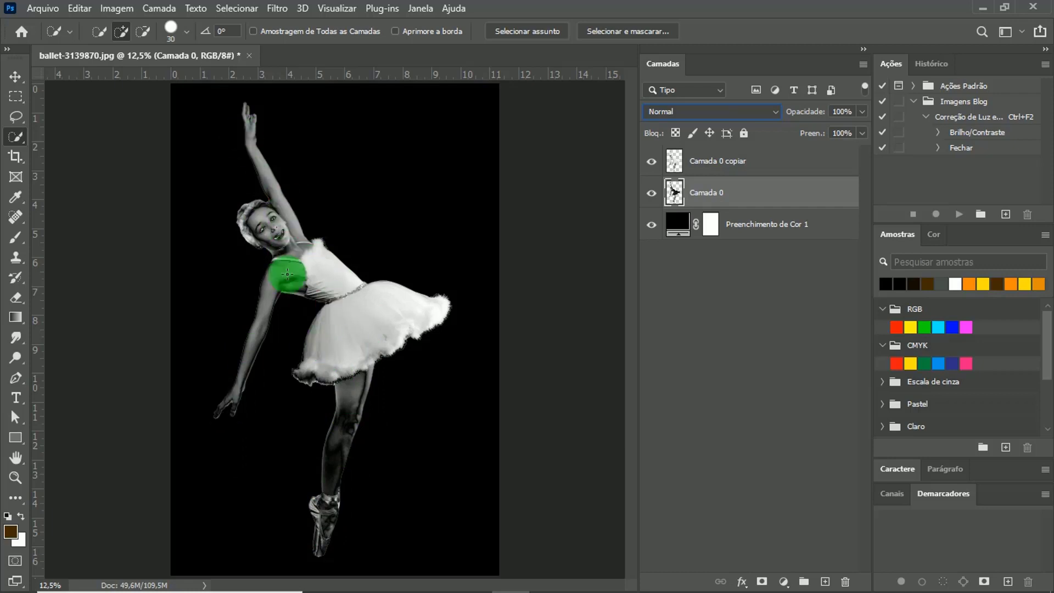
pyautogui.keyDown('shift'); pyautogui.click(706, 166); pyautogui.keyUp('shift')
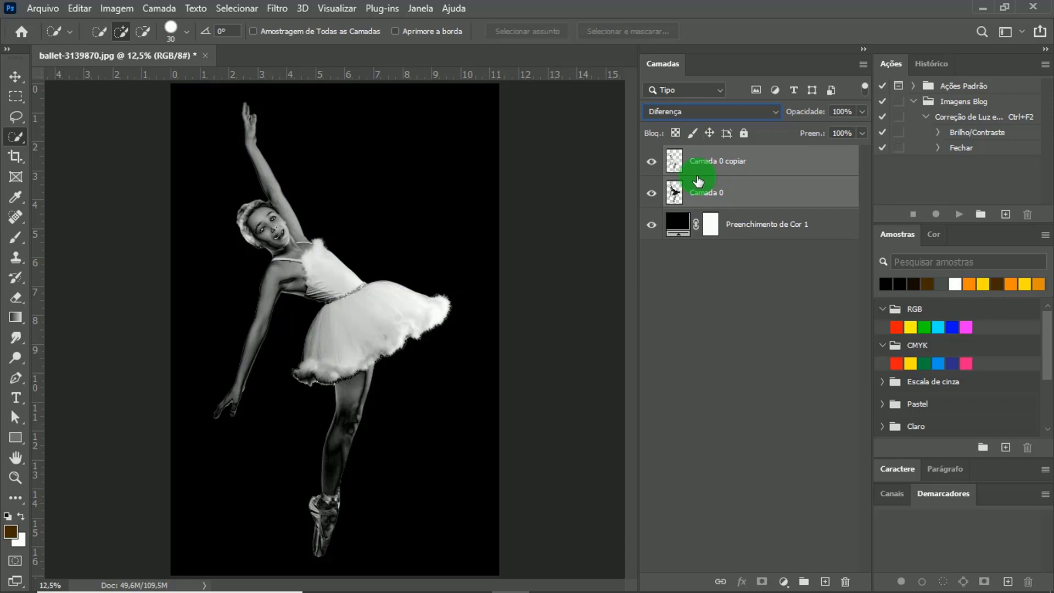
pyautogui.hotkey('ctrl', 'e')
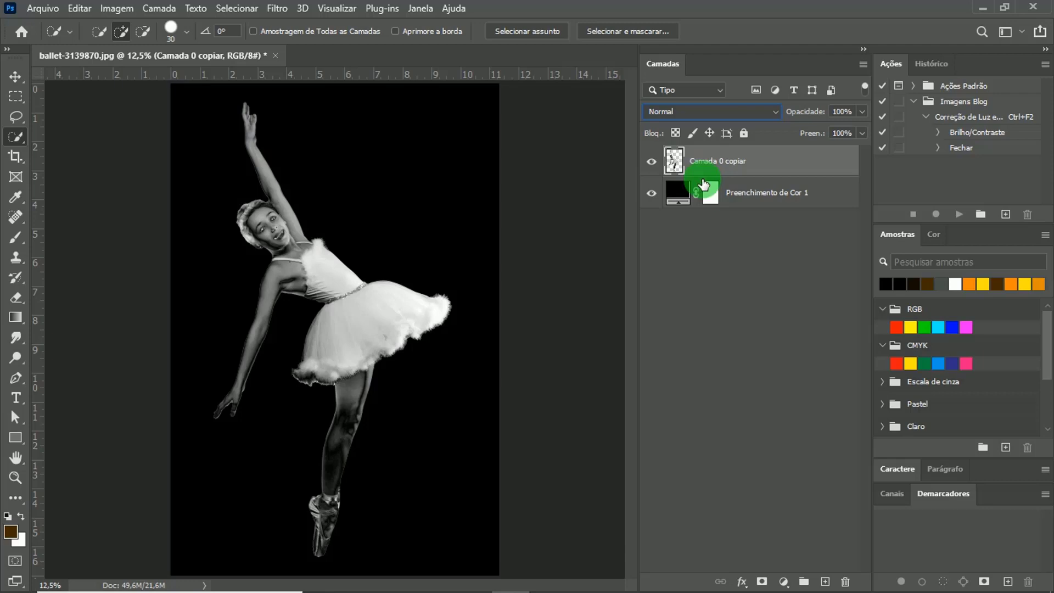
# Step: Duplicate the merged dancer again, set the copy to Diferença, invert the lower copy, and merge
pyautogui.hotkey('ctrl', 'j')
pyautogui.click(727, 112)
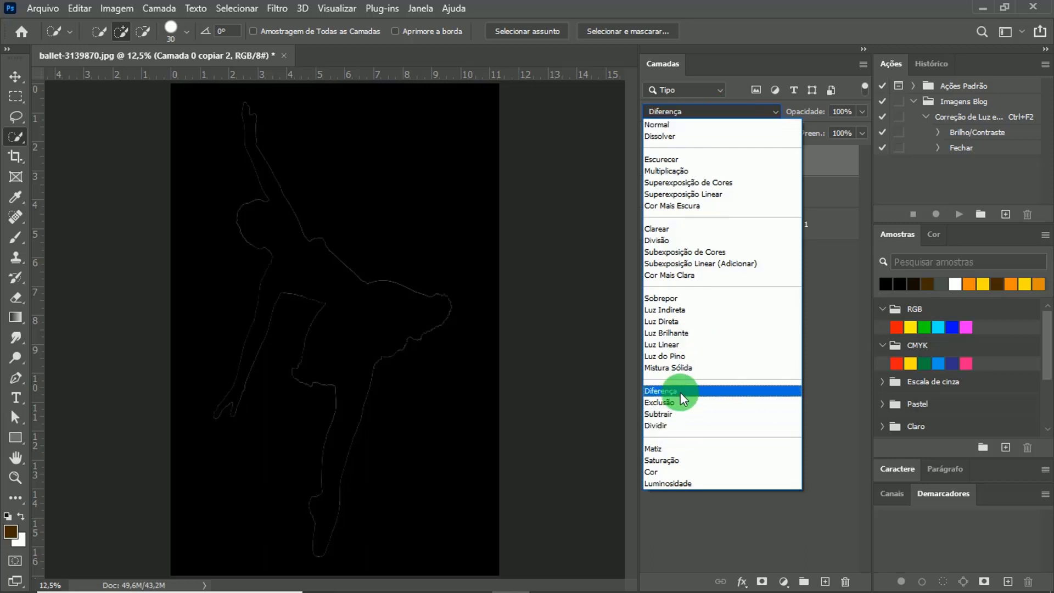
pyautogui.click(680, 391)
pyautogui.click(707, 198)
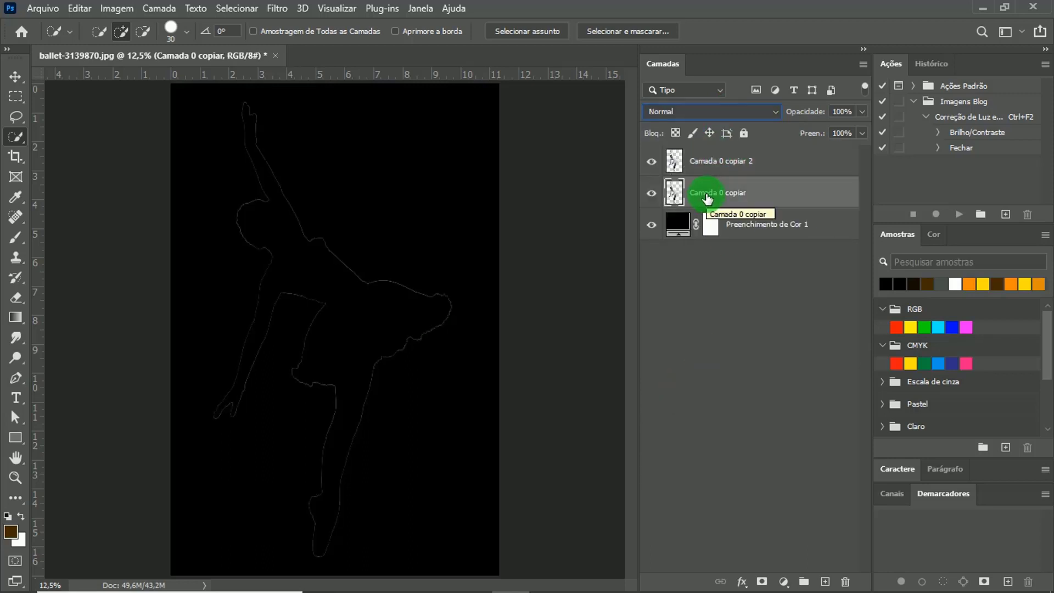
pyautogui.hotkey('ctrl', 'i')
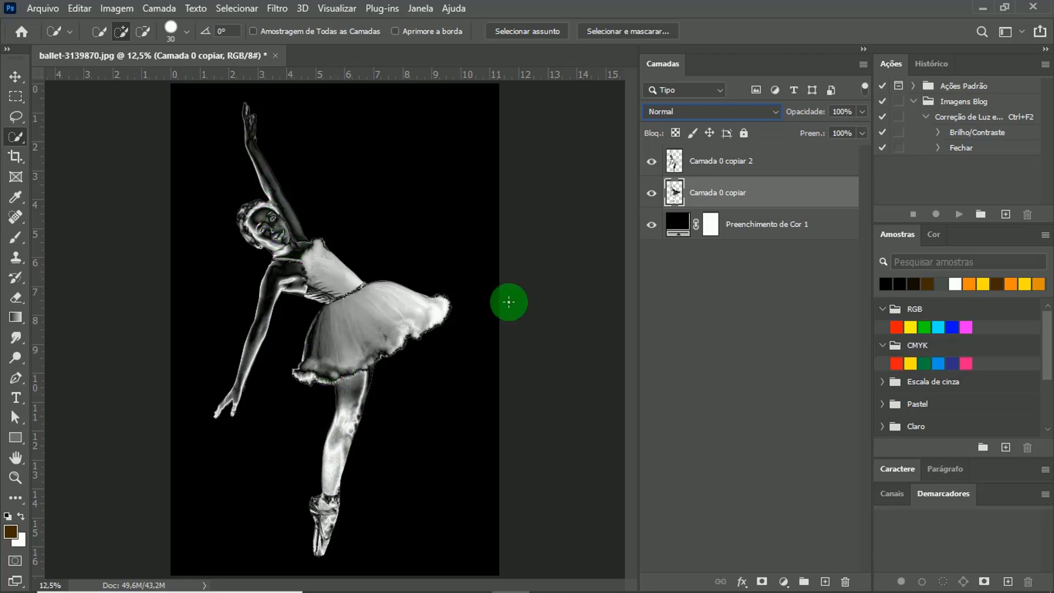
pyautogui.keyDown('shift'); pyautogui.click(708, 165); pyautogui.keyUp('shift')
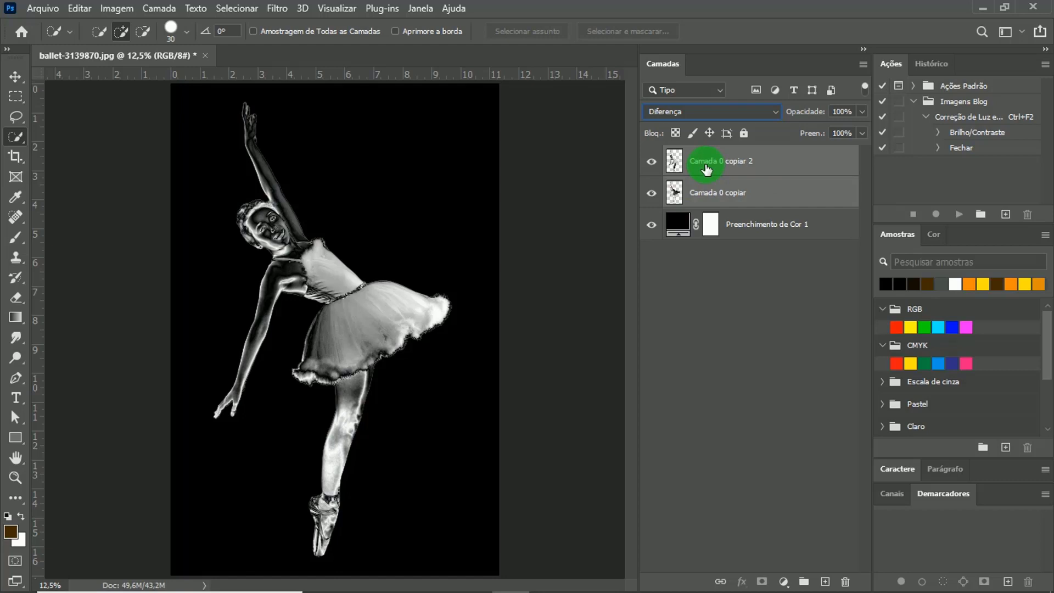
pyautogui.hotkey('ctrl', 'e')
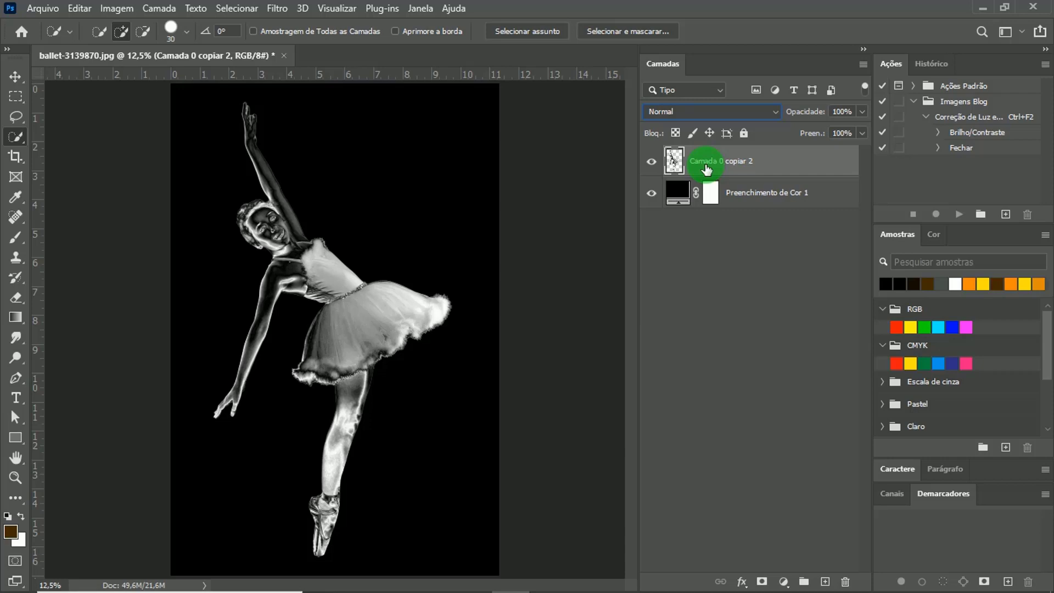
# Step: Make a third dancer copy in Diferença mode and invert the layer beneath it
pyautogui.hotkey('ctrl', 'j')
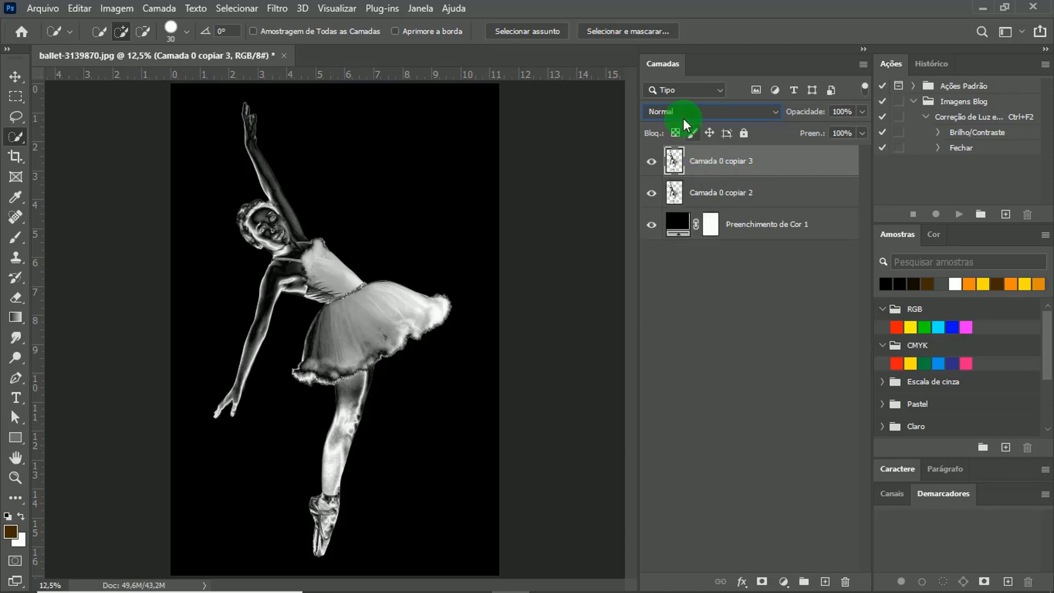
pyautogui.click(692, 113)
pyautogui.click(677, 389)
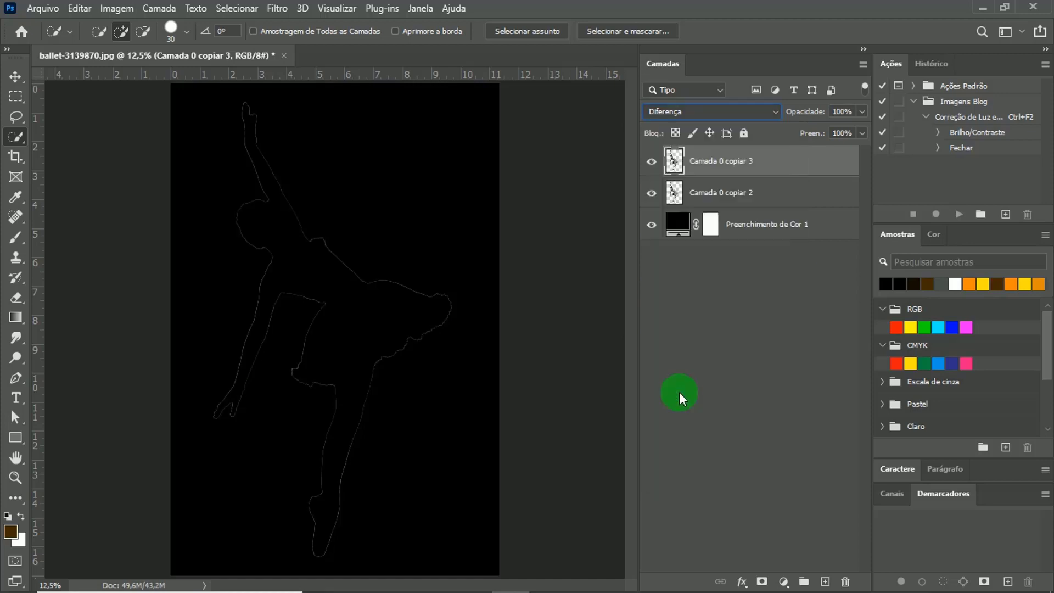
pyautogui.click(697, 193)
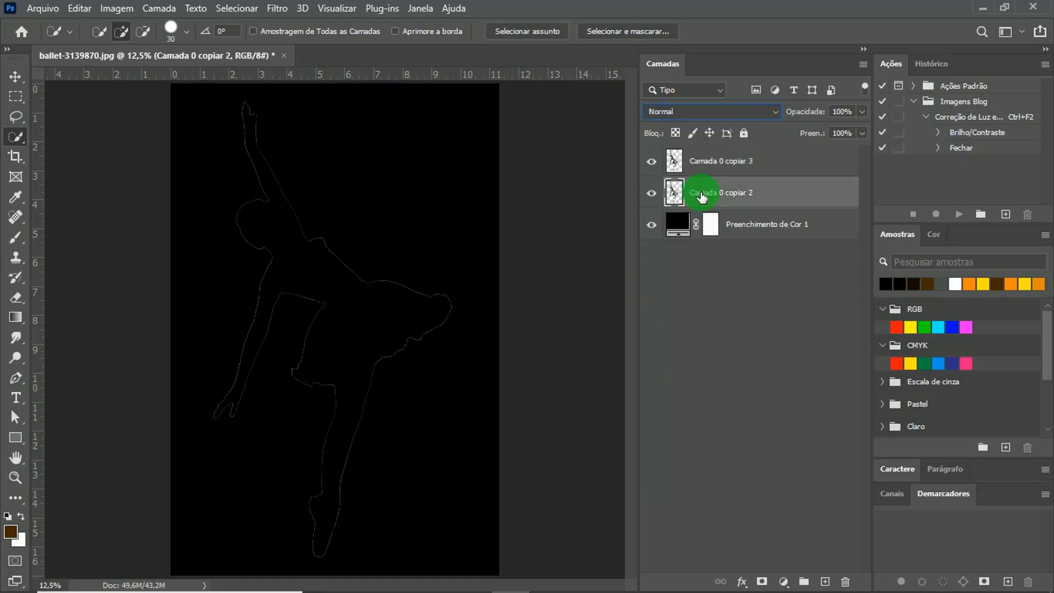
pyautogui.hotkey('ctrl', 'i')
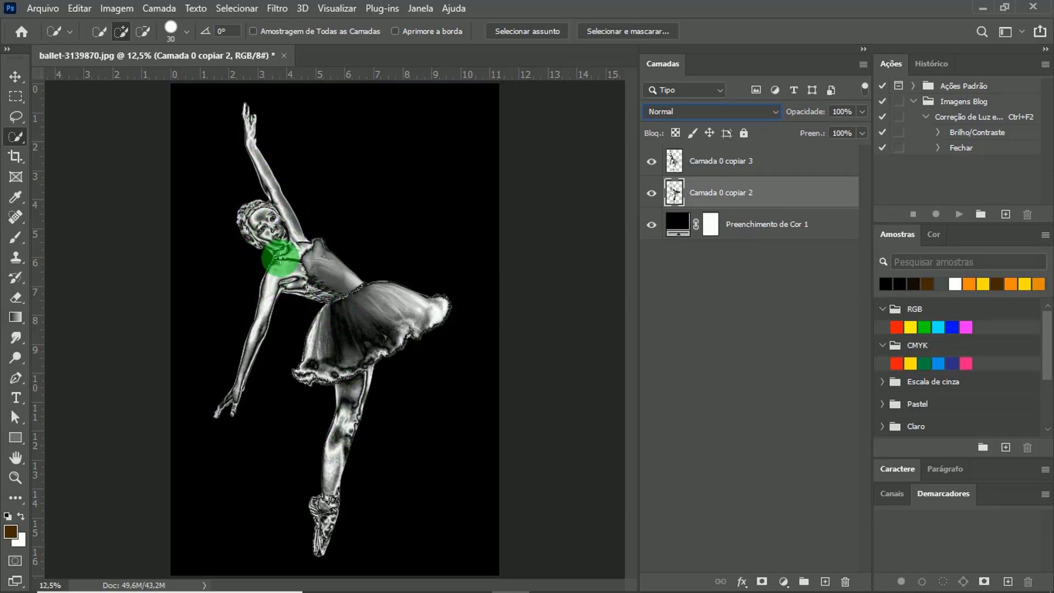
# Step: Merge the two dancer copies and add a Mapa de degradê gradient map adjustment layer
pyautogui.keyDown('shift'); pyautogui.click(721, 168); pyautogui.keyUp('shift')
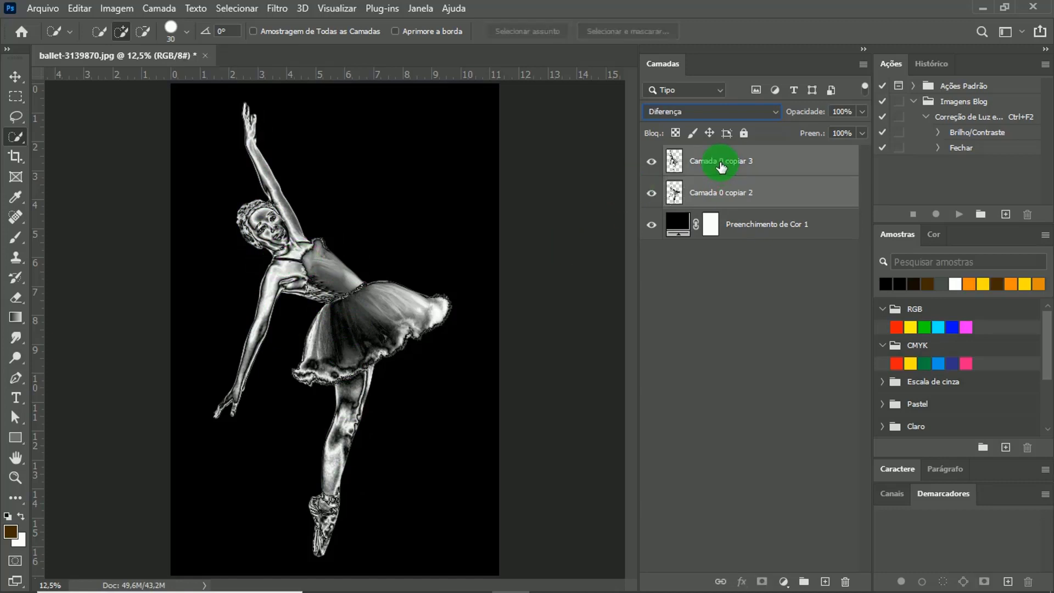
pyautogui.hotkey('ctrl', 'e')
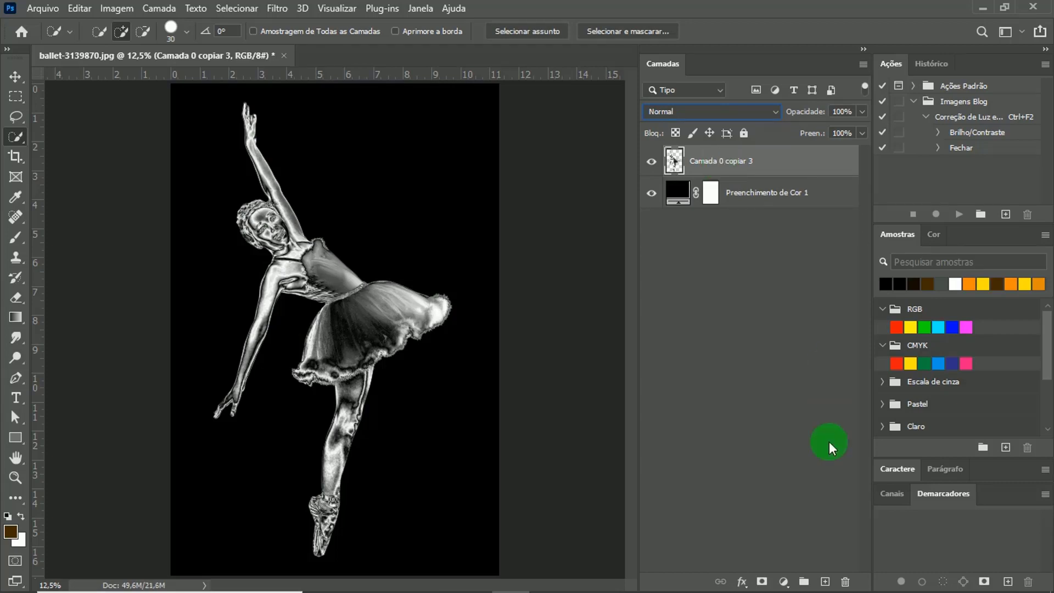
pyautogui.click(783, 582)
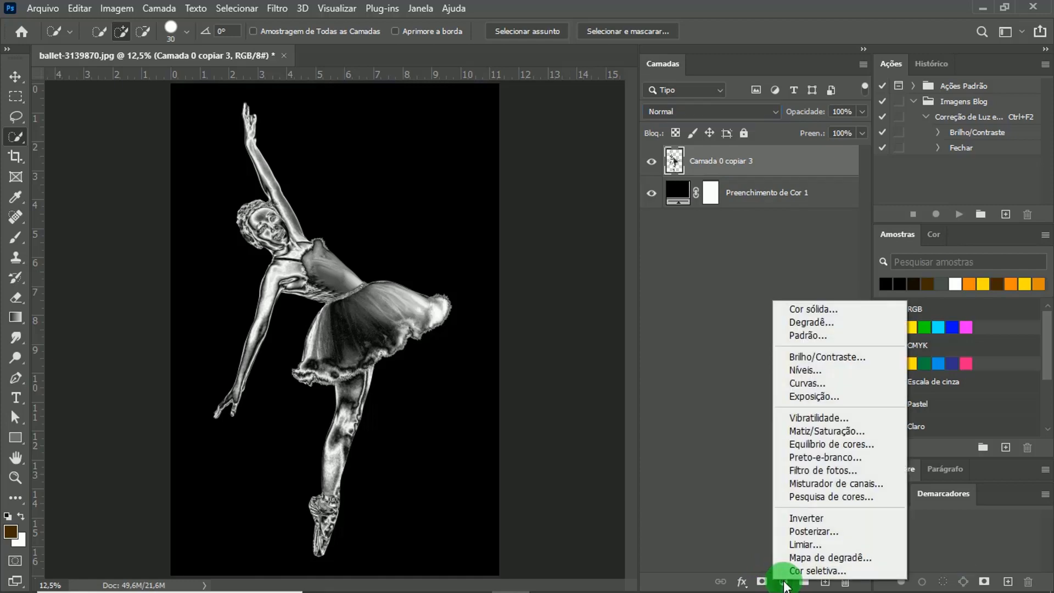
pyautogui.click(806, 558)
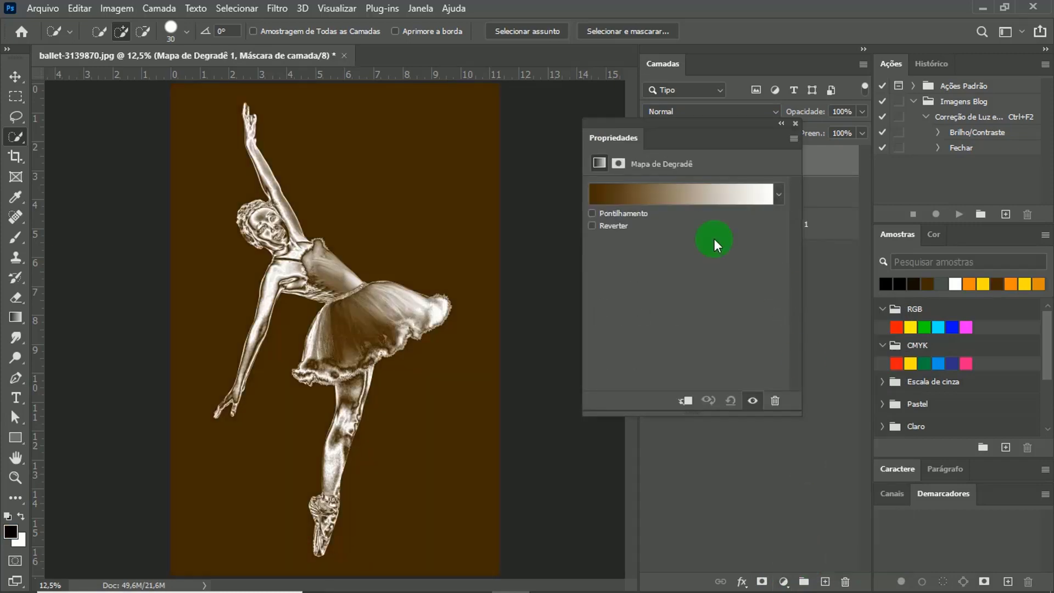
# Step: Select the gradient map's dark brown #432a02 left stop and bring up its colour picker
pyautogui.click(687, 196)
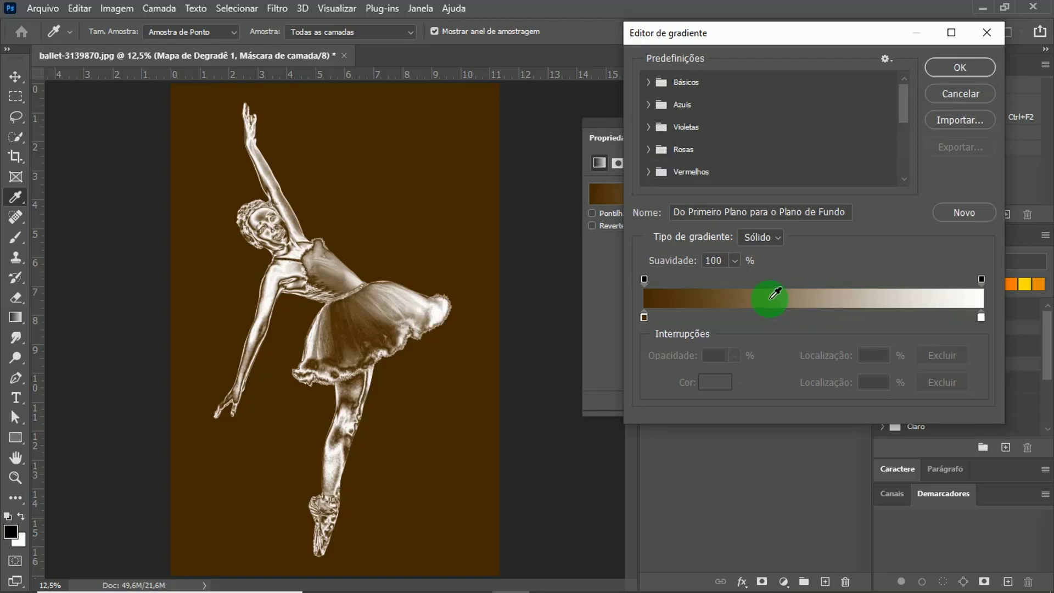
pyautogui.click(643, 318)
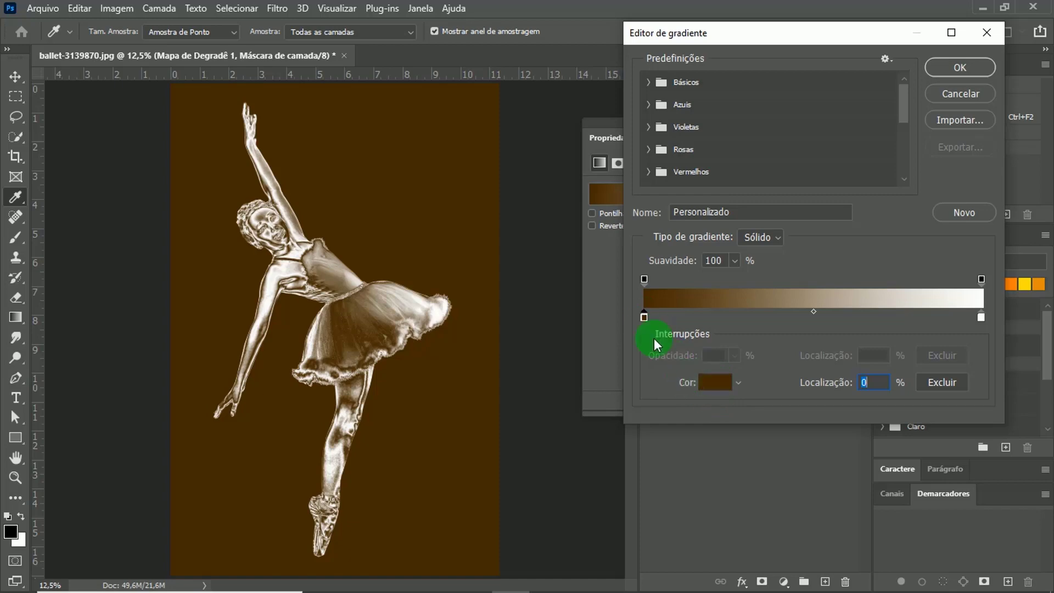
pyautogui.click(713, 384)
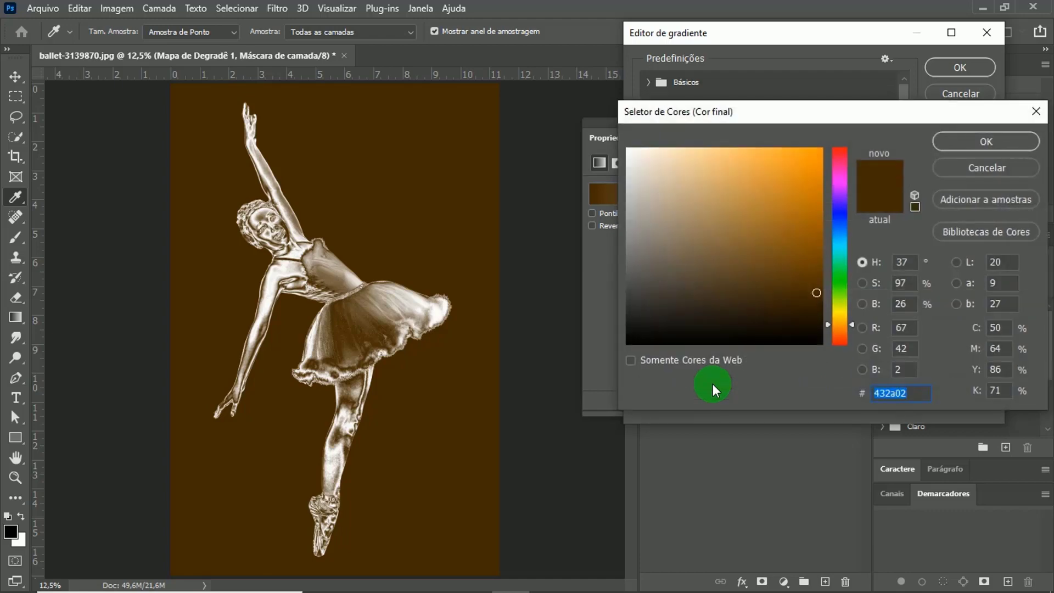
pyautogui.moveTo(565, 586)
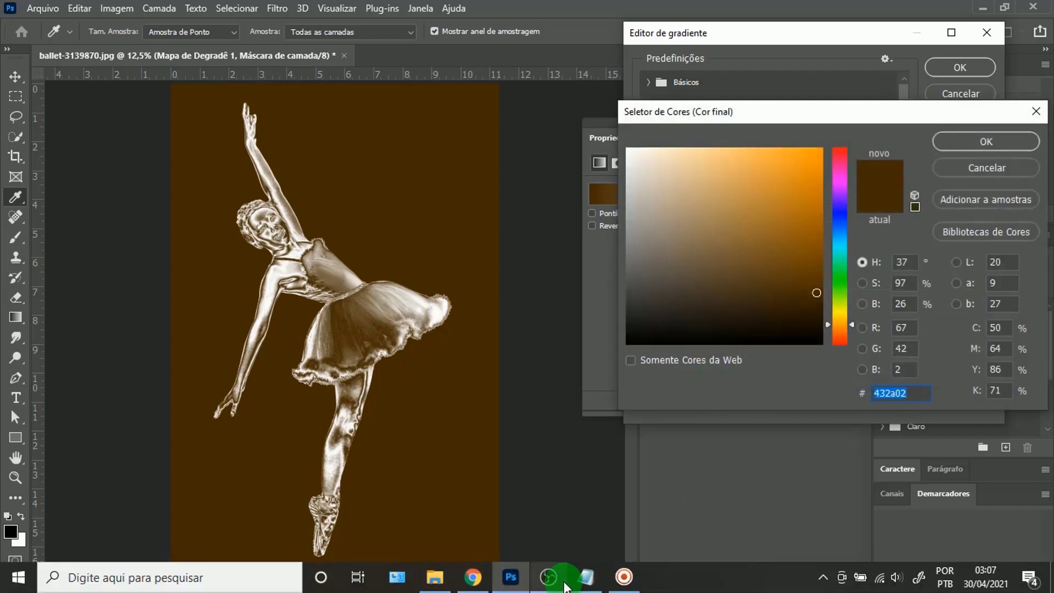
# Step: Copy ffea00 from the Notepad colour notes and paste it as the left stop colour
pyautogui.click(586, 577)
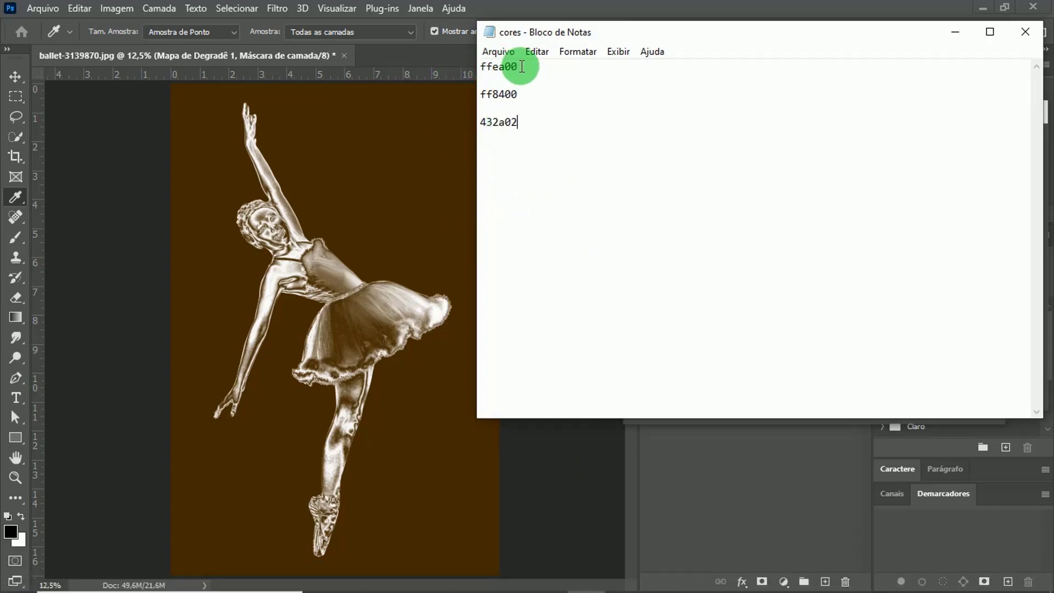
pyautogui.moveTo(521, 67); pyautogui.dragTo(480, 66)
pyautogui.hotkey('ctrl', 'c')
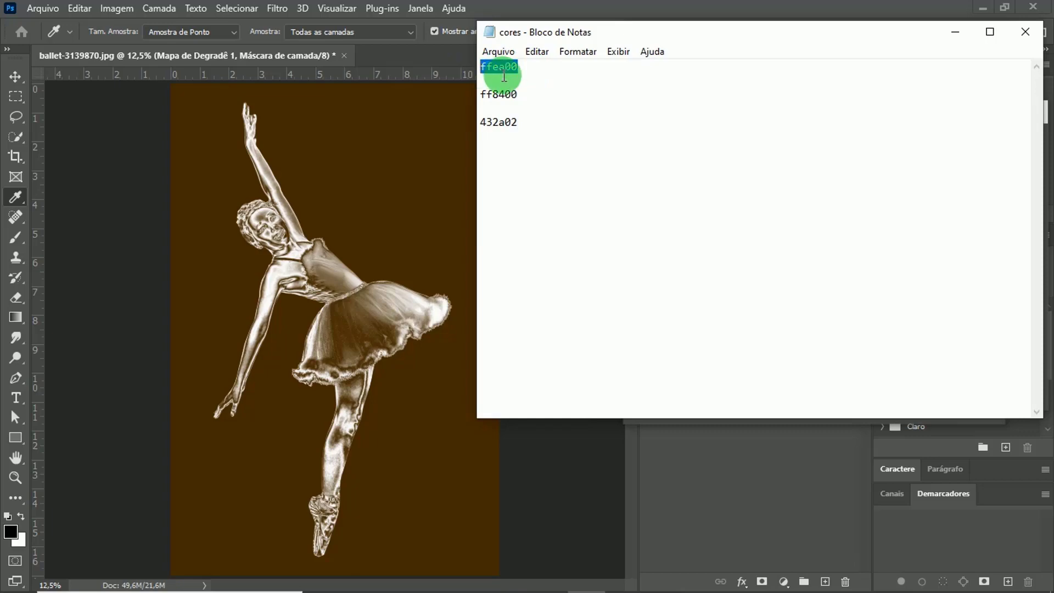
pyautogui.click(955, 32)
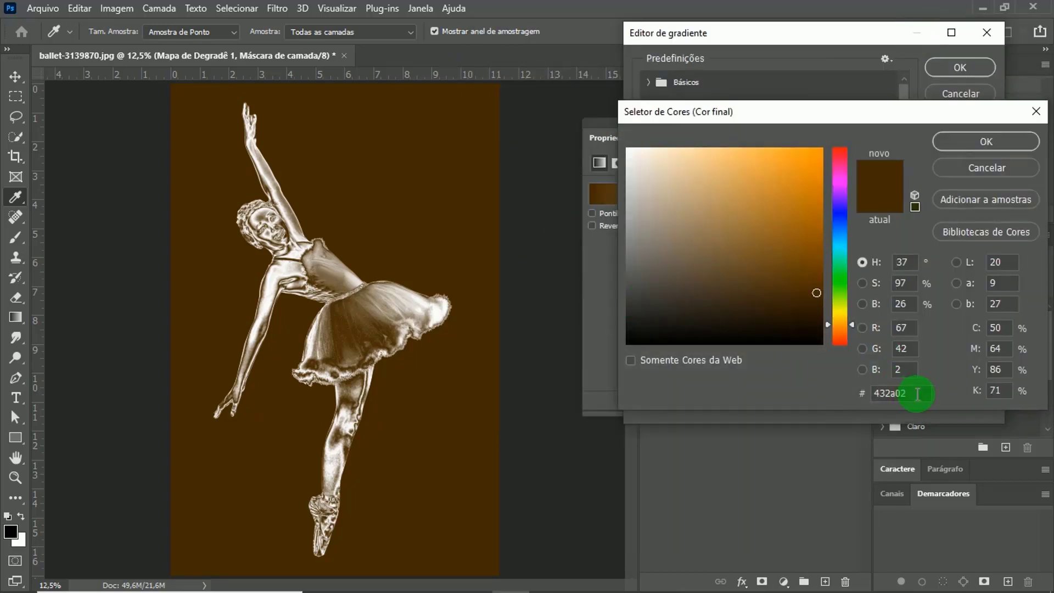
pyautogui.moveTo(917, 394); pyautogui.dragTo(870, 399)
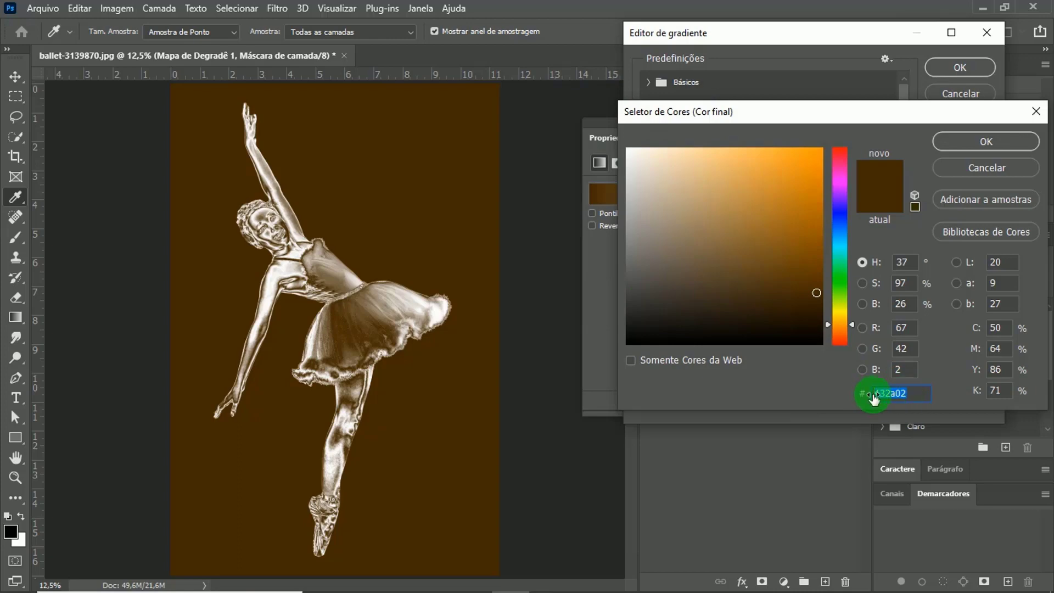
pyautogui.hotkey('ctrl', 'v')
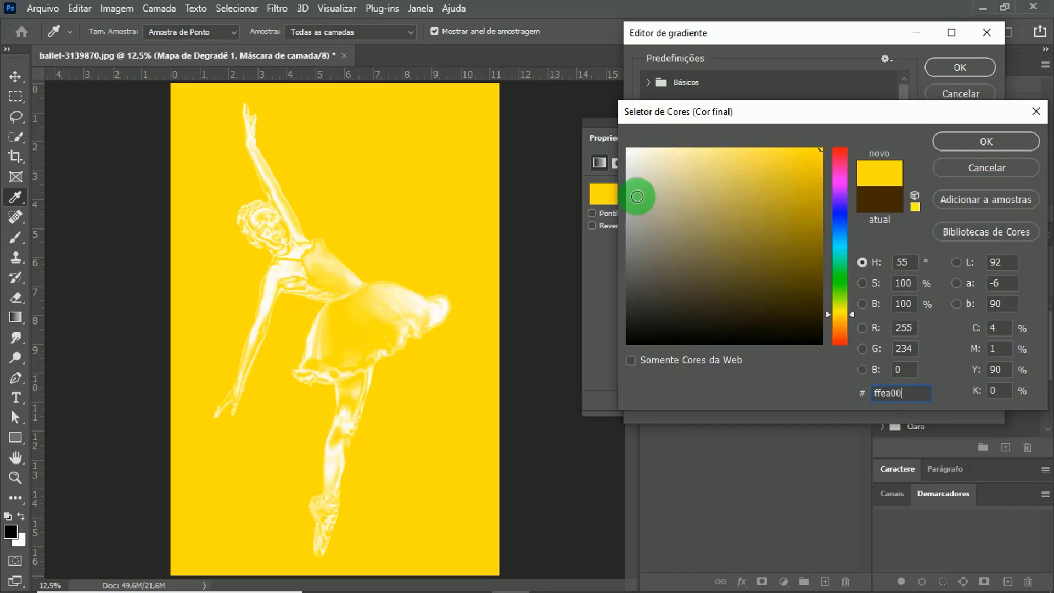
pyautogui.click(963, 143)
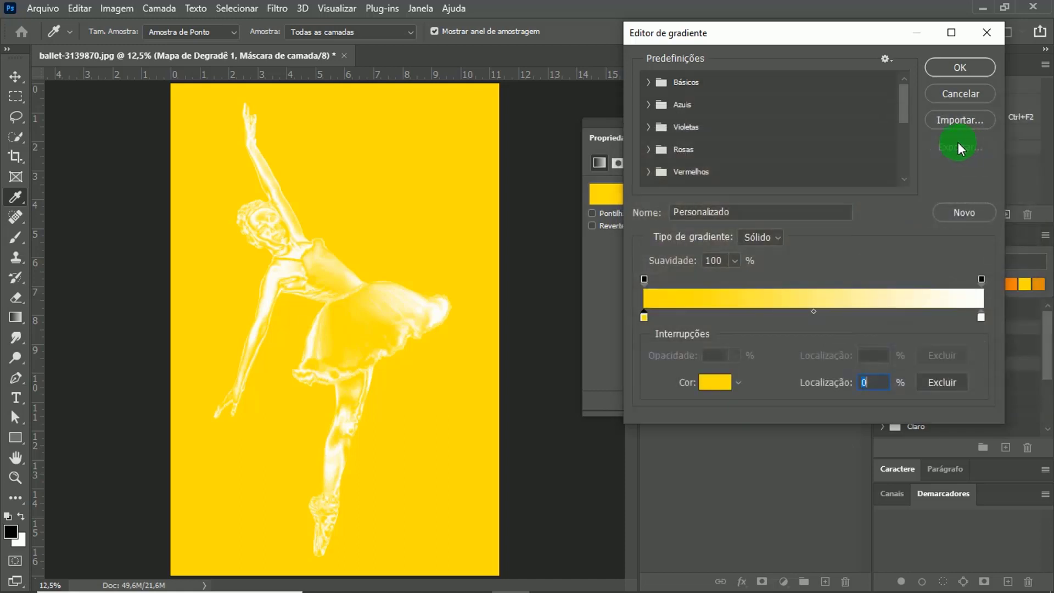
# Step: Change the gradient's white right stop to 432a02, copied from the colour notes
pyautogui.click(980, 318)
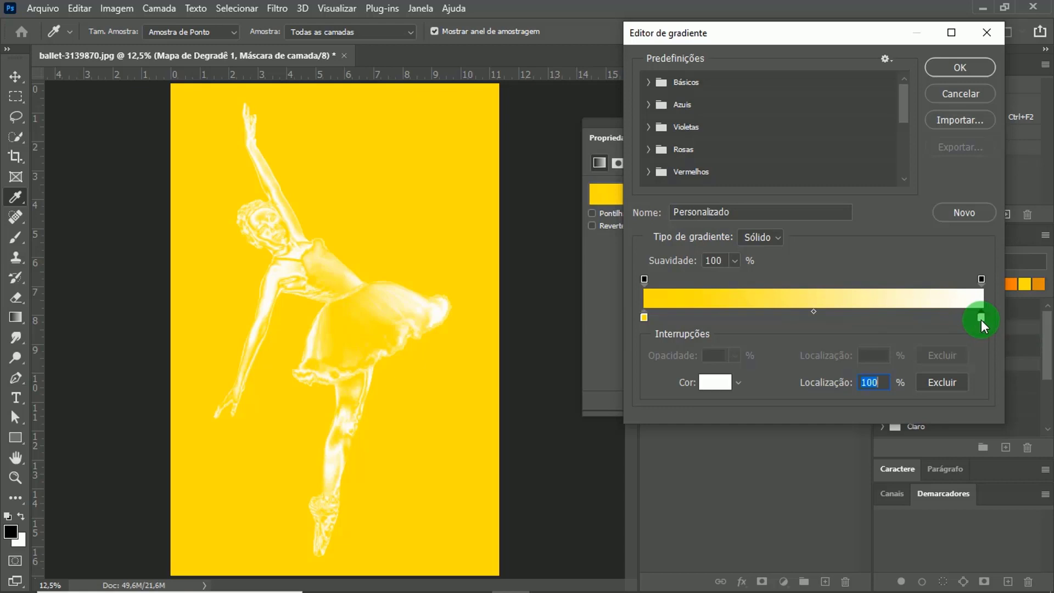
pyautogui.click(708, 384)
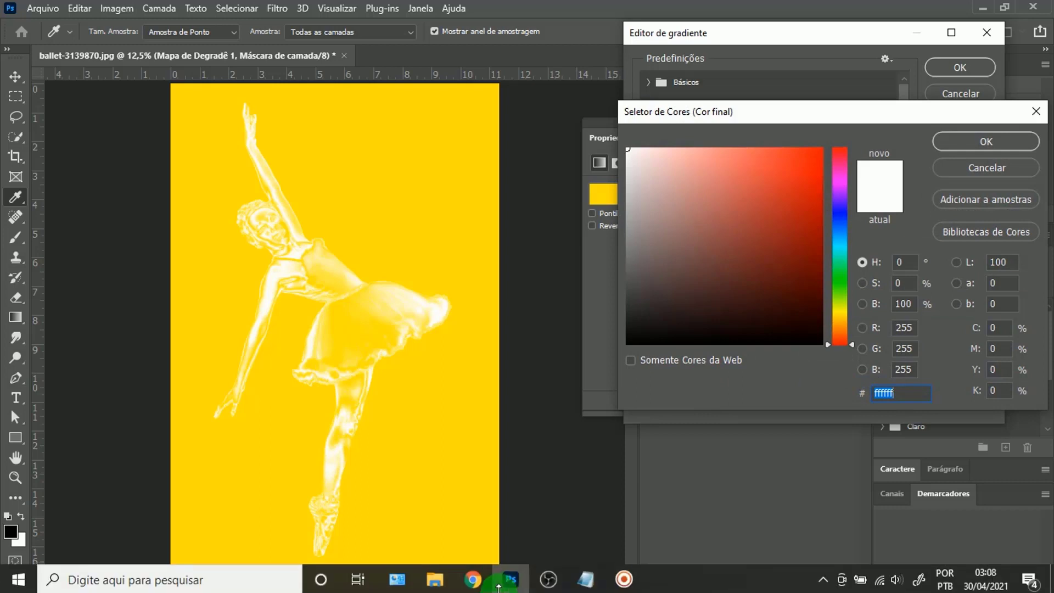
pyautogui.click(586, 578)
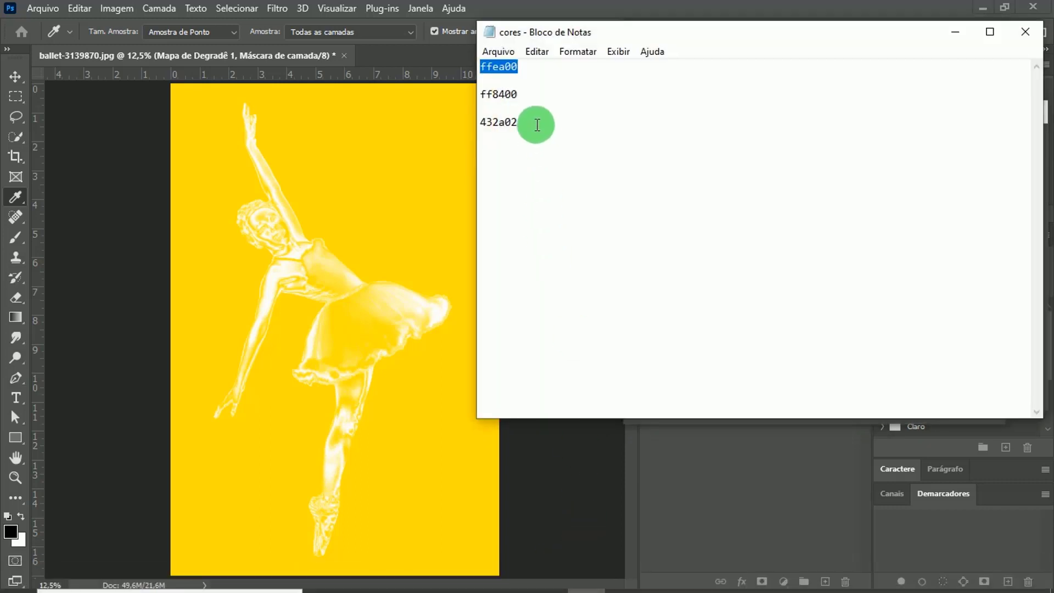
pyautogui.moveTo(537, 125); pyautogui.dragTo(478, 122)
pyautogui.hotkey('ctrl', 'c')
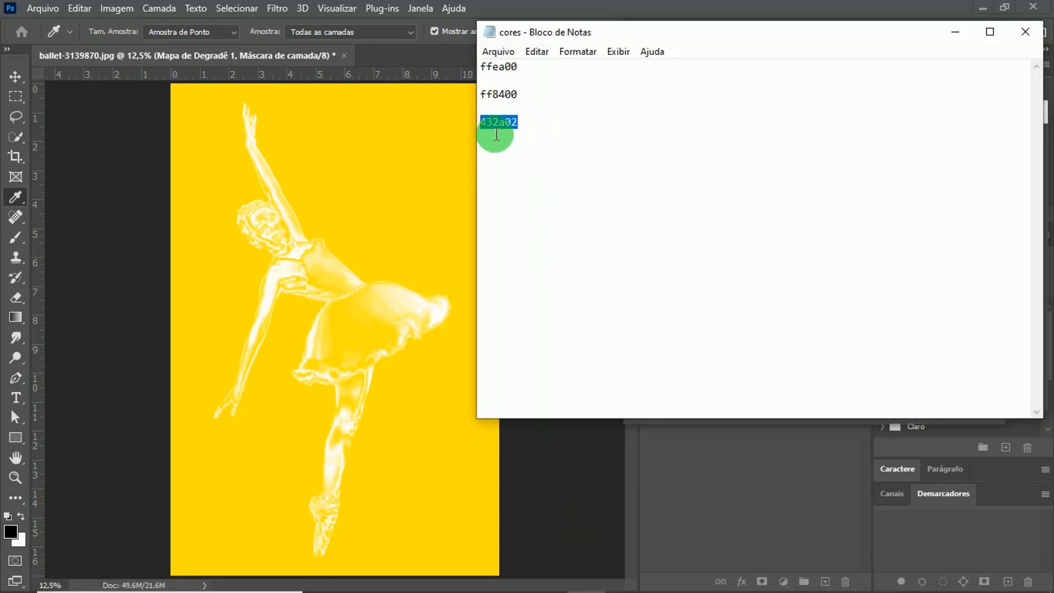
pyautogui.click(609, 460)
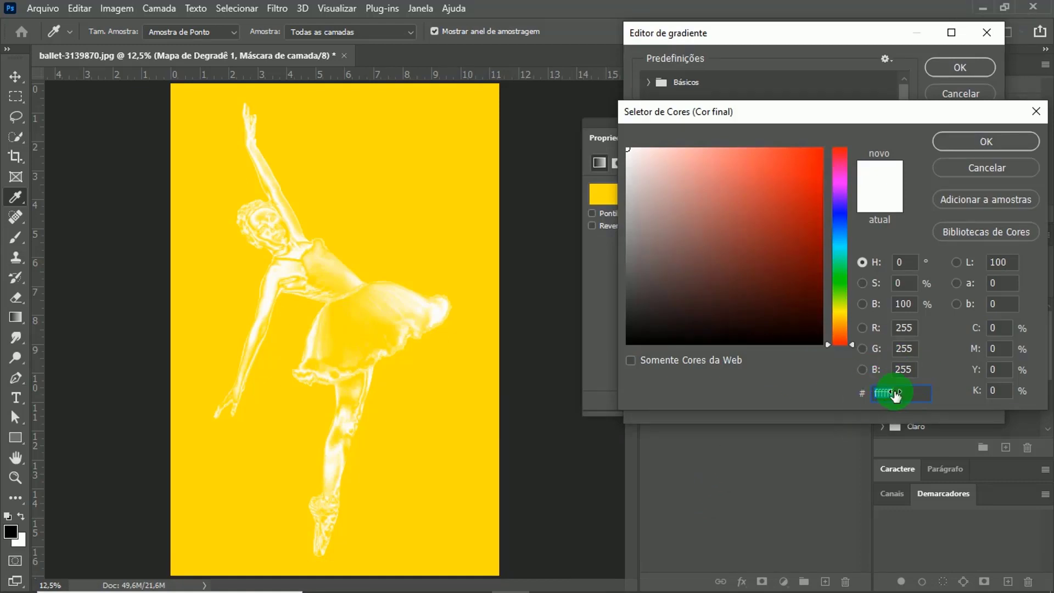
pyautogui.hotkey('ctrl', 'v')
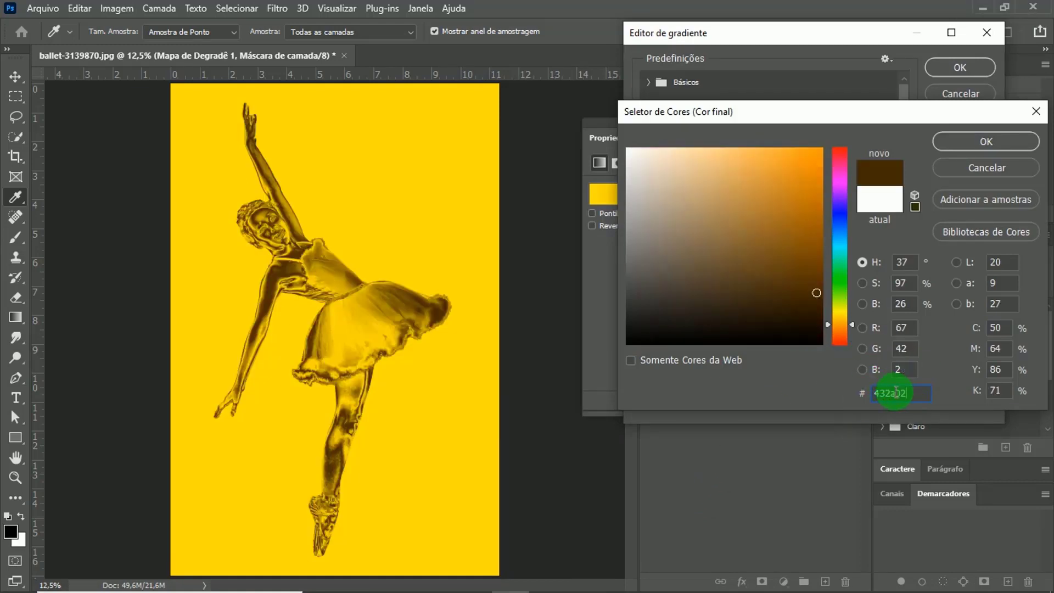
pyautogui.click(968, 139)
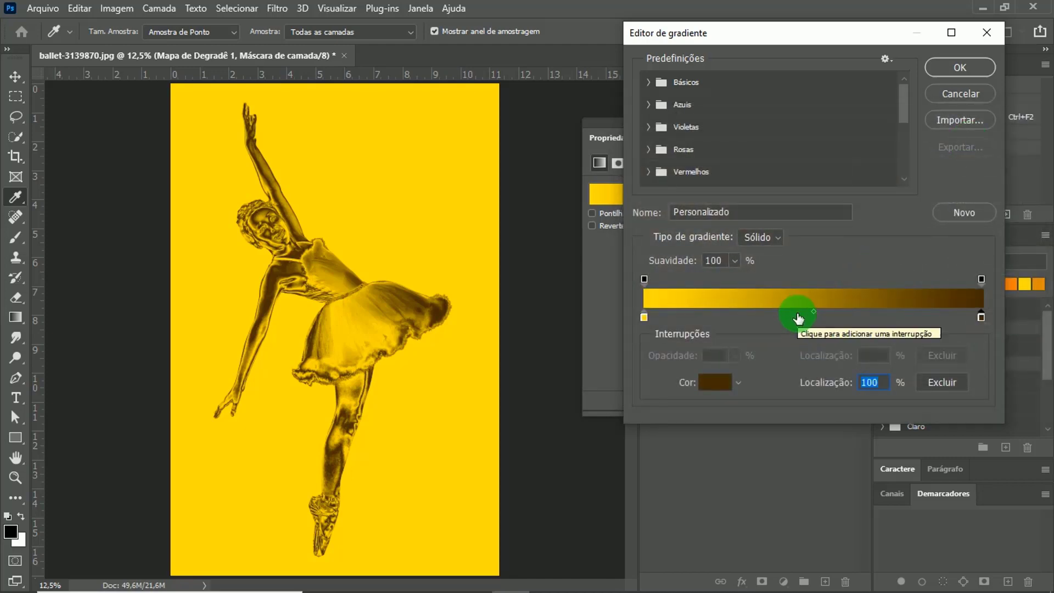
# Step: Add an orange ff8400 colour stop at 52% on the gradient map, copying the code from Notepad
pyautogui.click(797, 316)
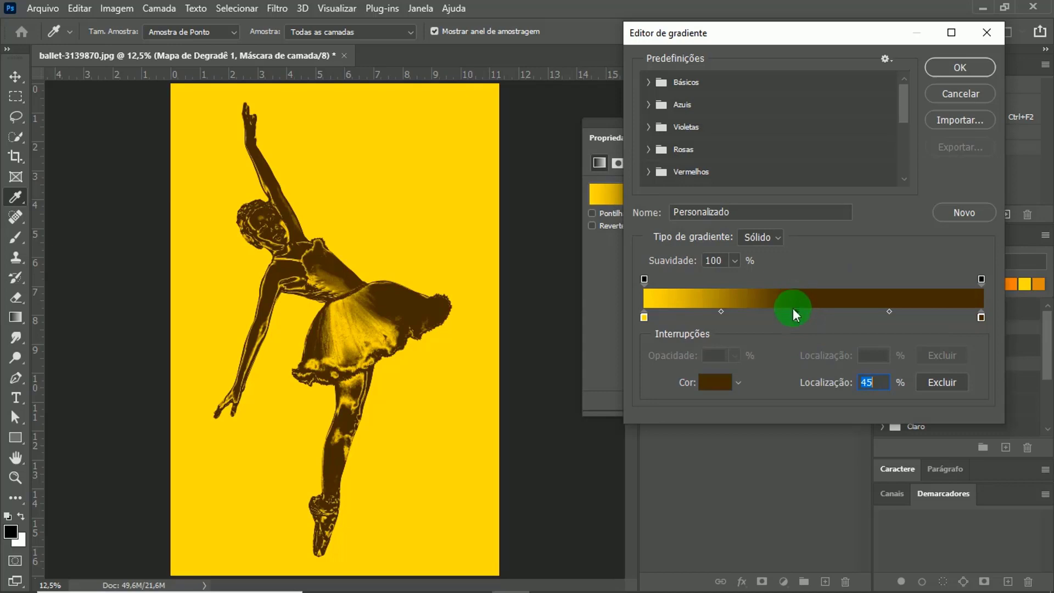
pyautogui.moveTo(797, 318); pyautogui.dragTo(821, 317)
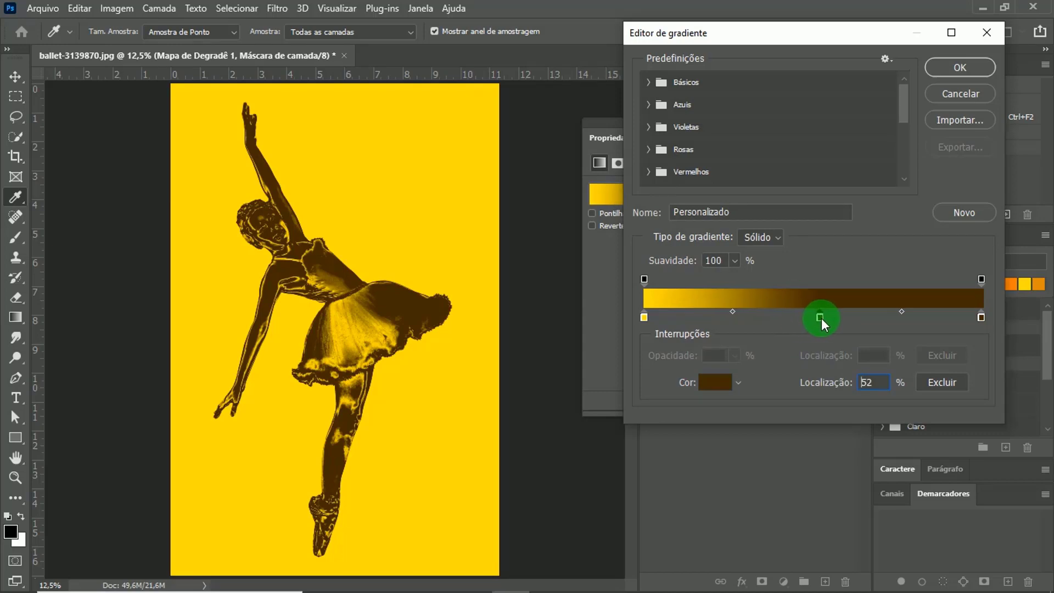
pyautogui.click(714, 382)
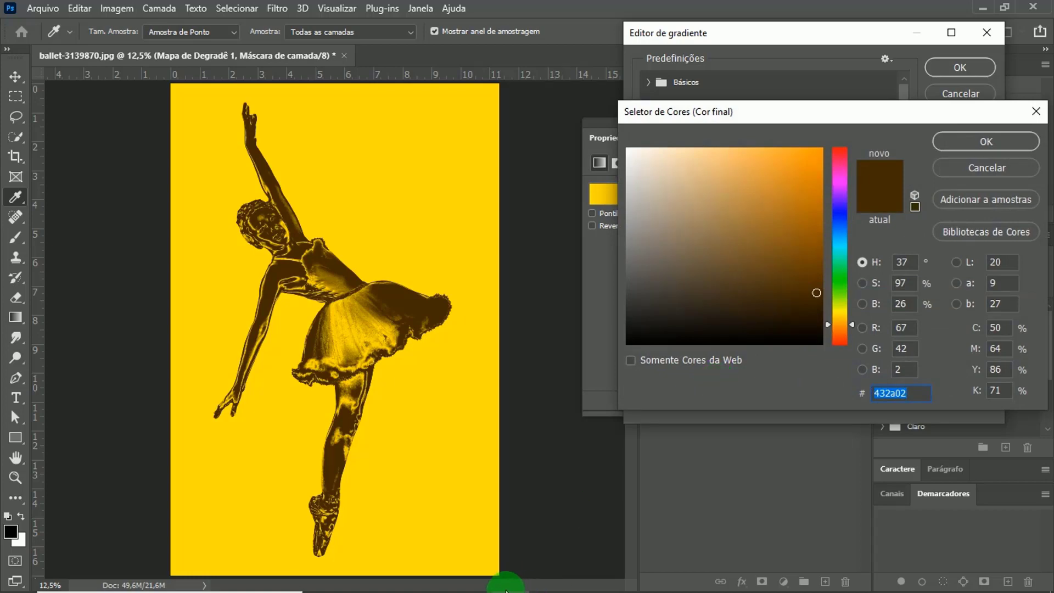
pyautogui.click(586, 586)
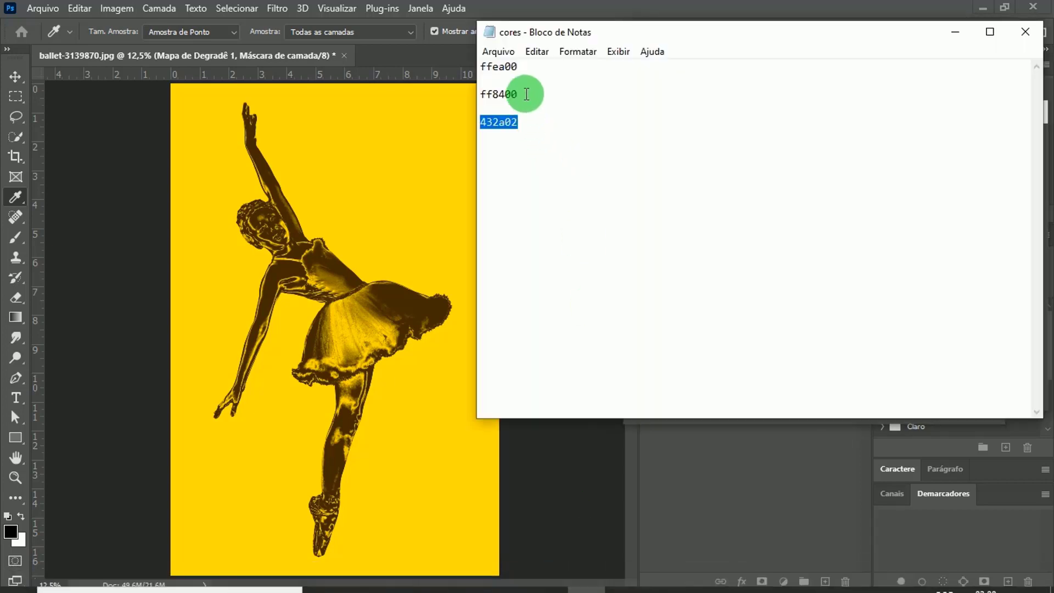
pyautogui.moveTo(519, 94); pyautogui.dragTo(475, 95)
pyautogui.hotkey('ctrl', 'c')
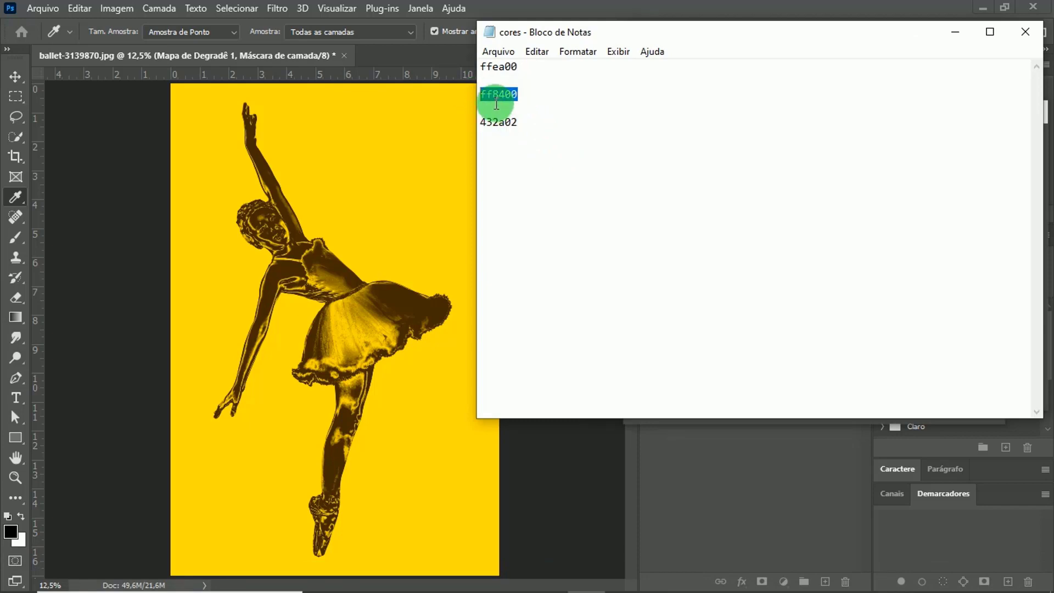
pyautogui.click(812, 486)
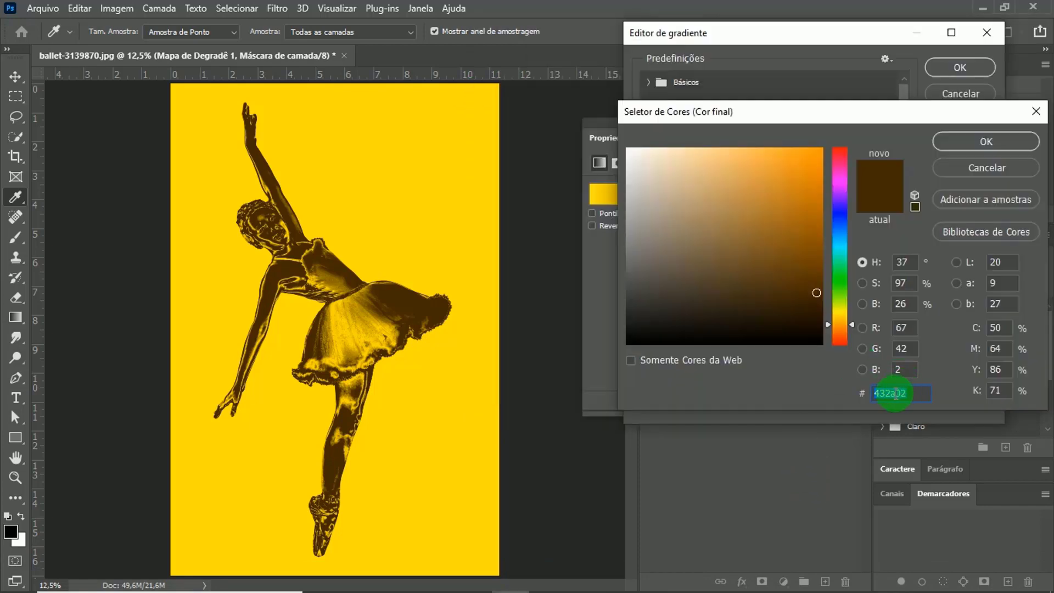
pyautogui.hotkey('ctrl', 'v')
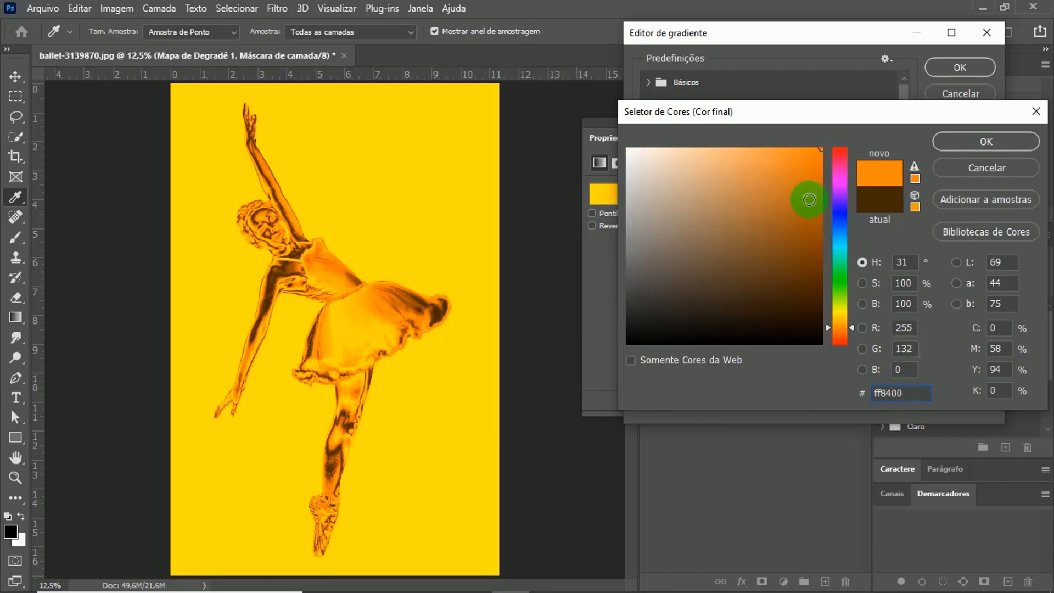
pyautogui.click(952, 153)
pyautogui.click(871, 382)
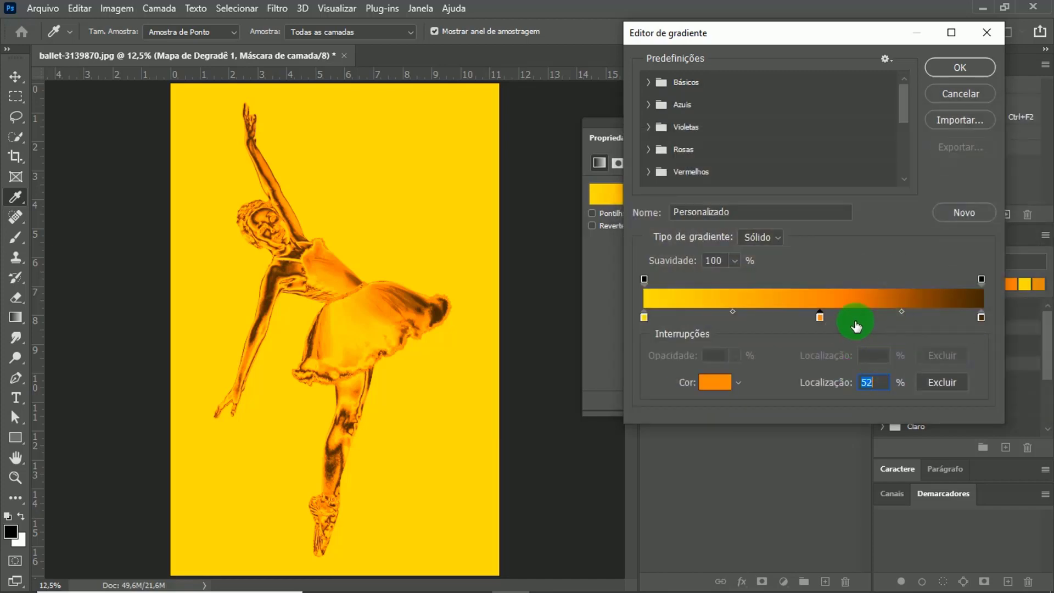
# Step: Move the orange gradient stop to 64%
pyautogui.click(820, 317)
pyautogui.moveTo(825, 321); pyautogui.dragTo(858, 322)
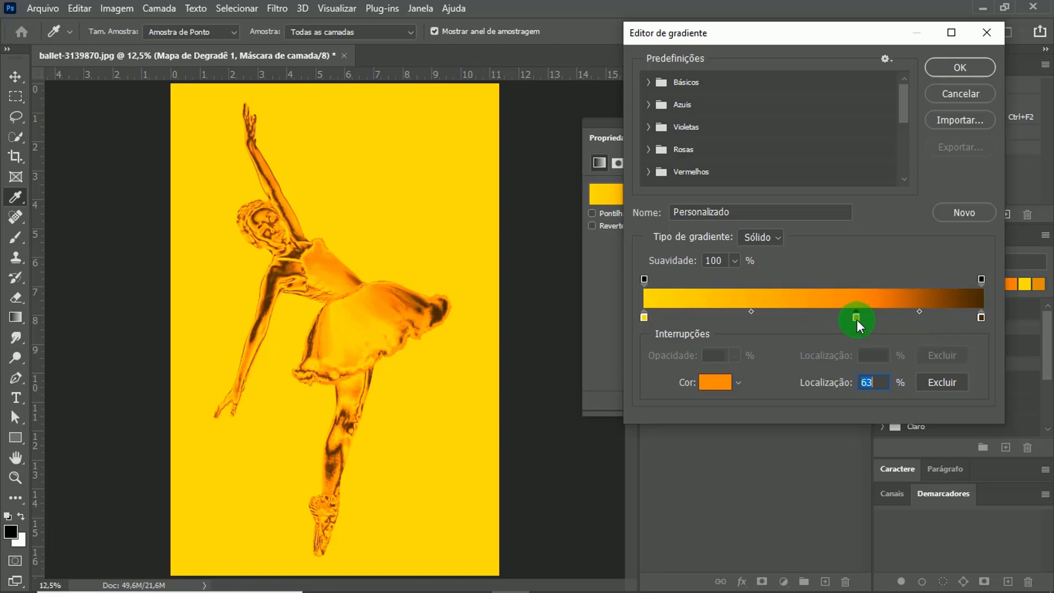
pyautogui.moveTo(860, 326); pyautogui.dragTo(862, 327)
# Step: Set the orange-to-brown midpoint to 60% and apply the edited gradient map
pyautogui.click(921, 313)
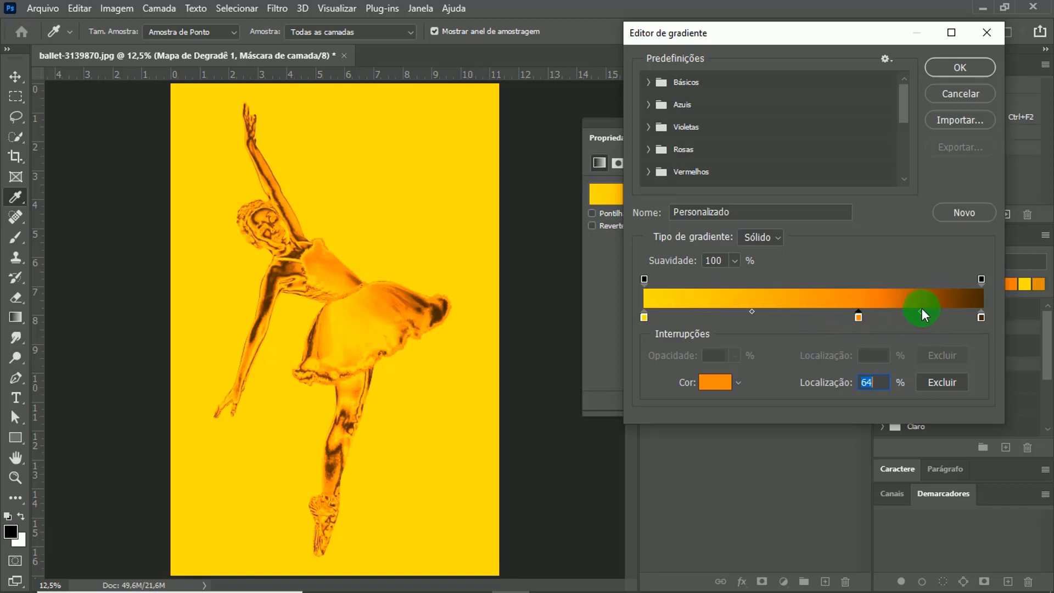
pyautogui.moveTo(936, 314); pyautogui.dragTo(925, 318)
pyautogui.click(922, 313)
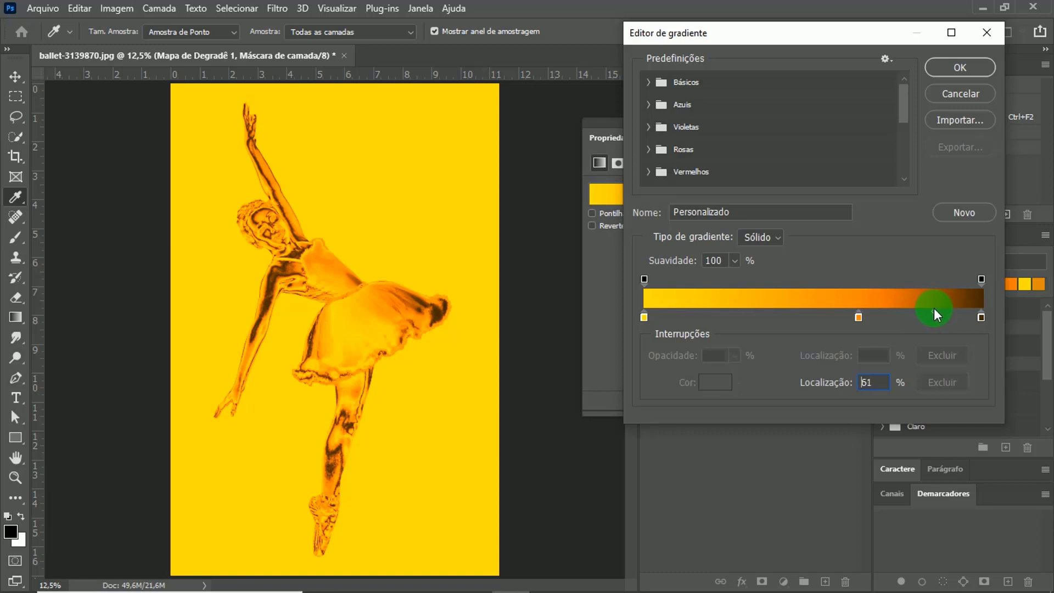
pyautogui.moveTo(936, 314); pyautogui.dragTo(932, 314)
pyautogui.hotkey('shift', 'Up')
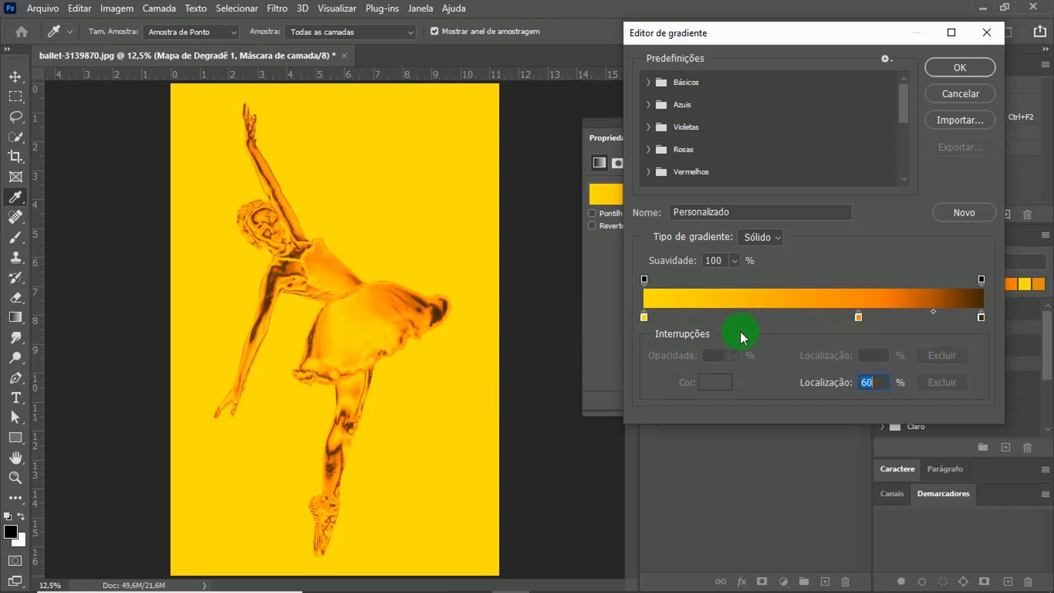
pyautogui.click(957, 68)
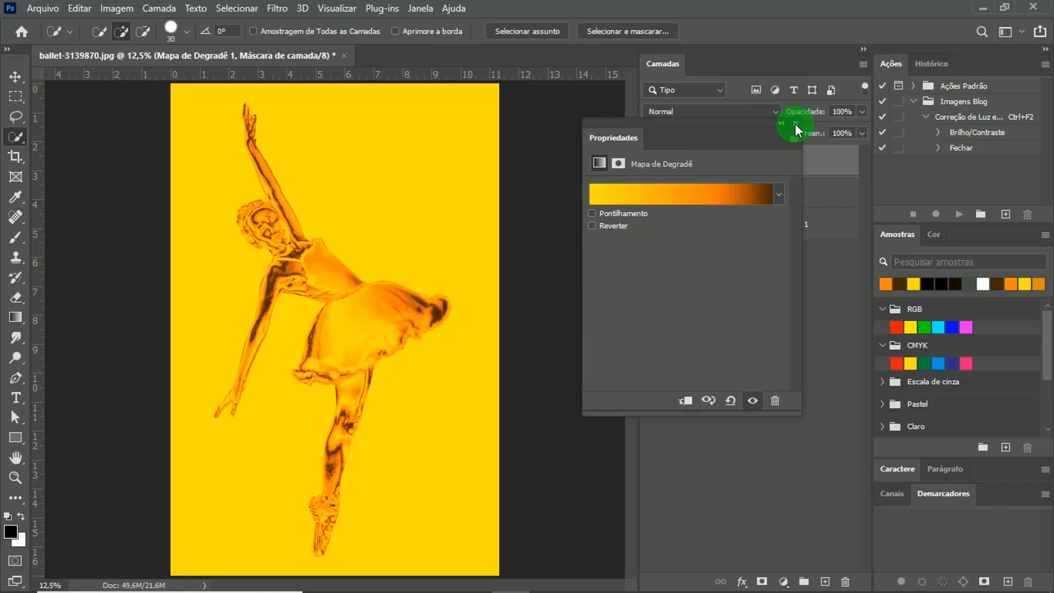
# Step: Close the gradient map properties and clip Mapa de Degradê 1 to layer Camada 0 copiar 3
pyautogui.click(795, 126)
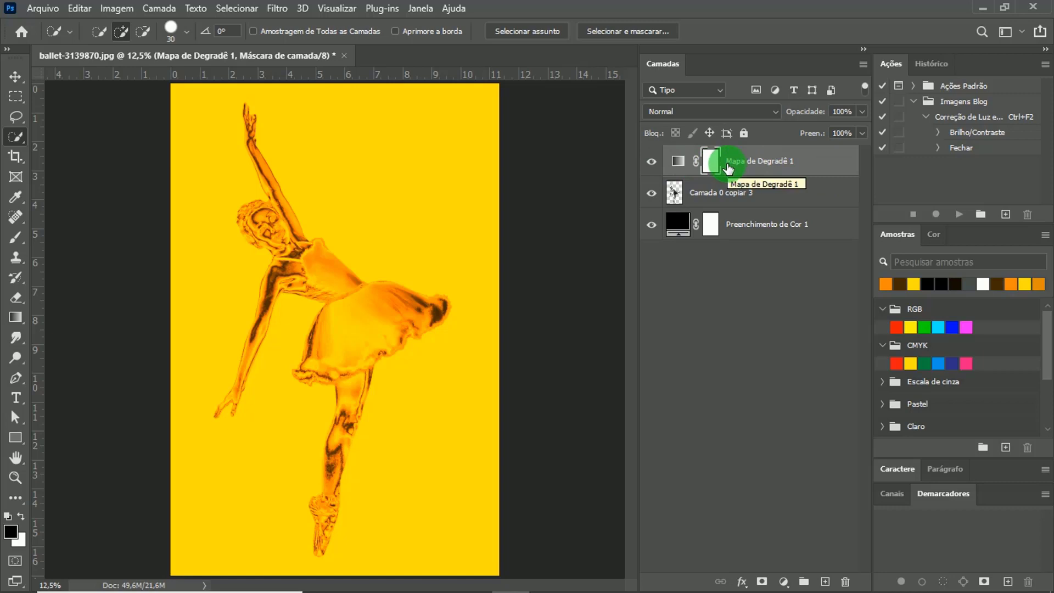
pyautogui.moveTo(728, 168)
pyautogui.mouseDown()
pyautogui.moveTo(774, 174)
pyautogui.moveTo(776, 188)
pyautogui.moveTo(775, 175)
pyautogui.mouseUp()
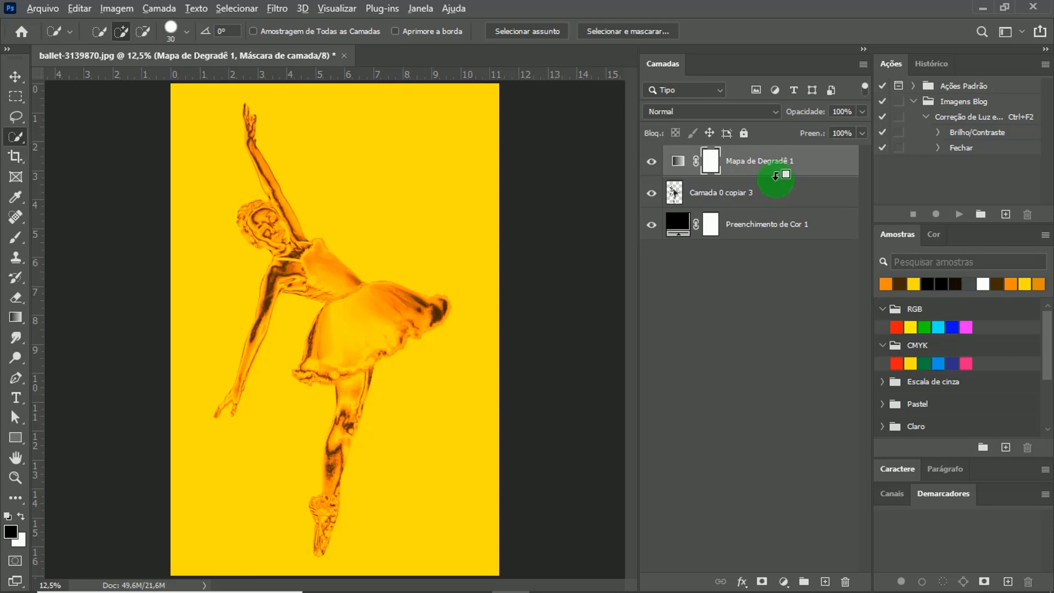
pyautogui.keyDown('alt'); pyautogui.click(775, 175); pyautogui.keyUp('alt')
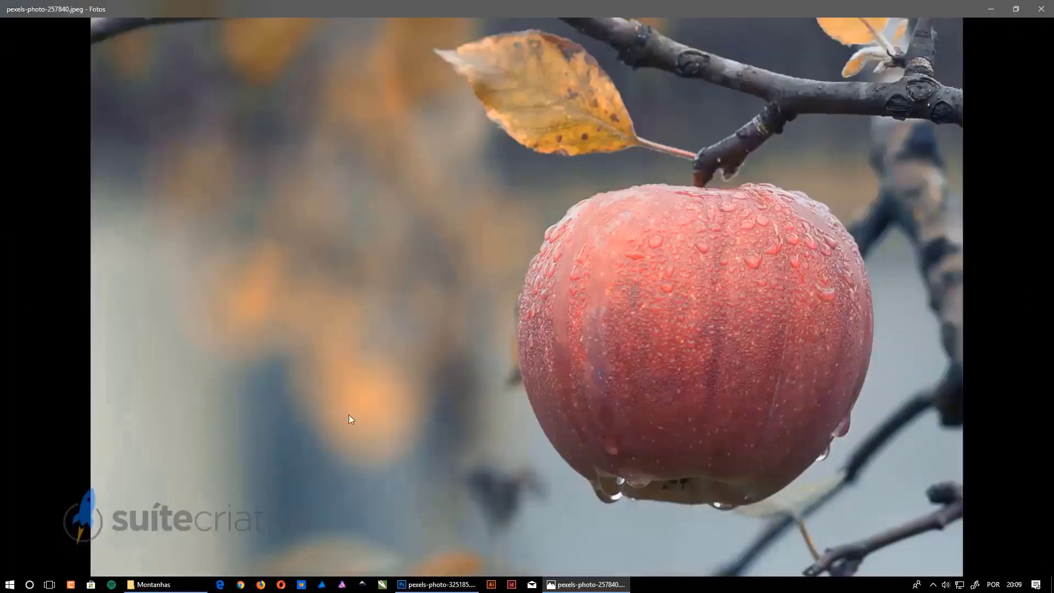
# Step: Advance two photos to the skyscrapers-in-fog image
pyautogui.click(1024, 297)
pyautogui.click(1024, 298)
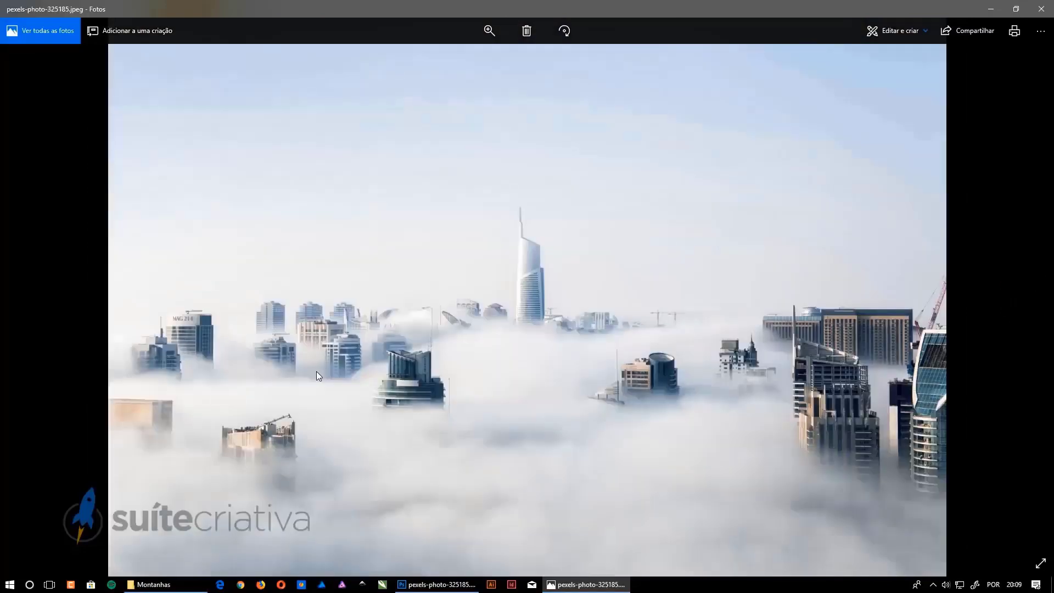